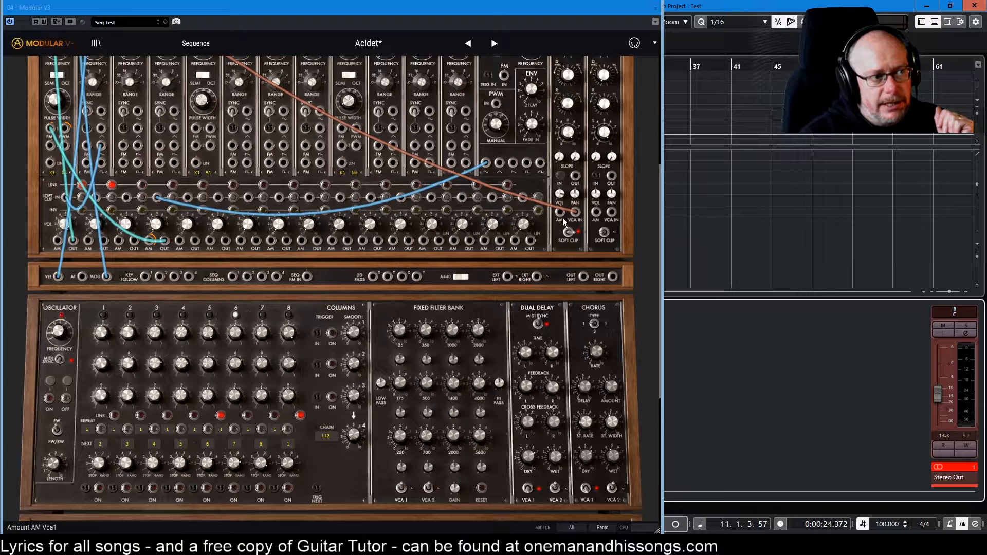
# Switch the first envelope's trigger source to Keyboard Trigger On, and return it to Sequencer Trigger
pyautogui.scroll(3, 566, 217)
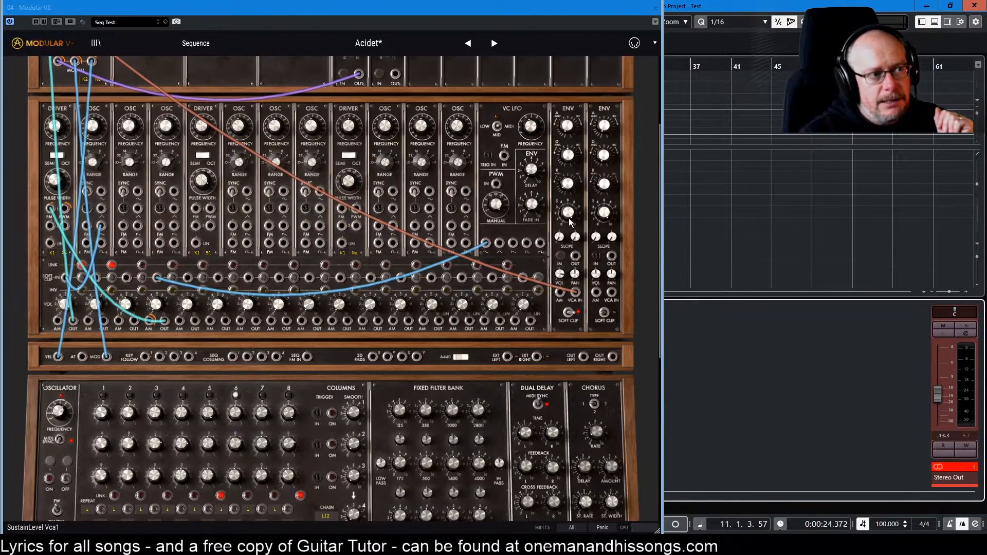
pyautogui.click(560, 256)
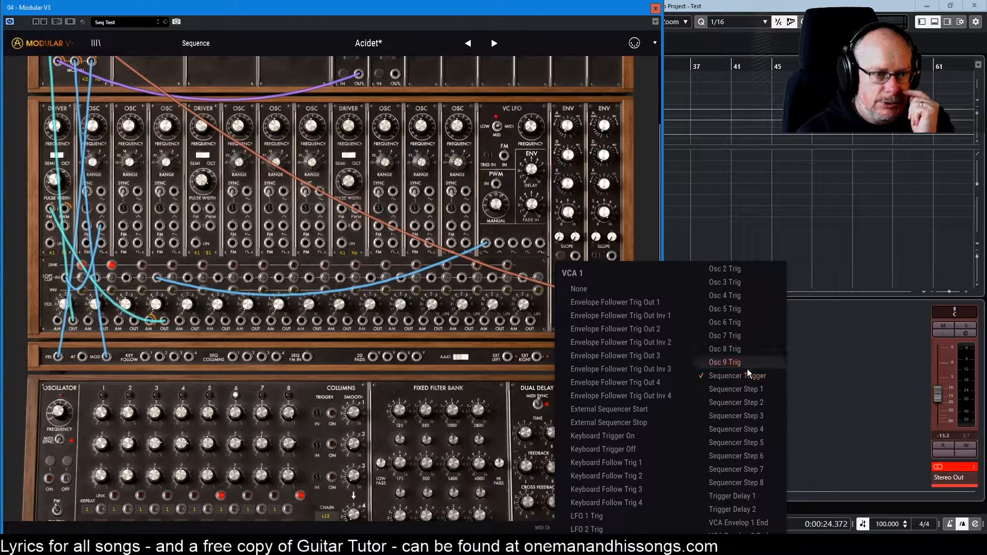
pyautogui.click(610, 435)
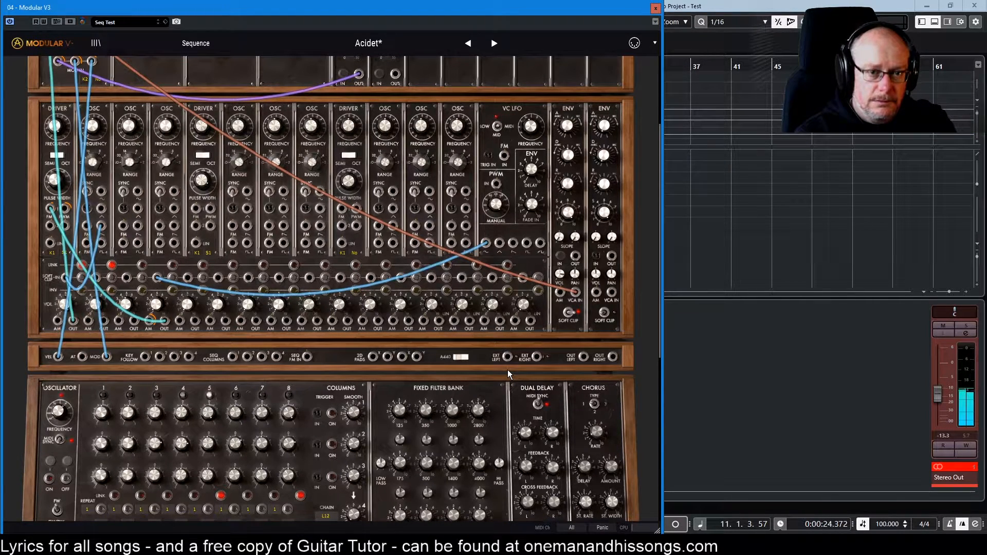
pyautogui.click(556, 261)
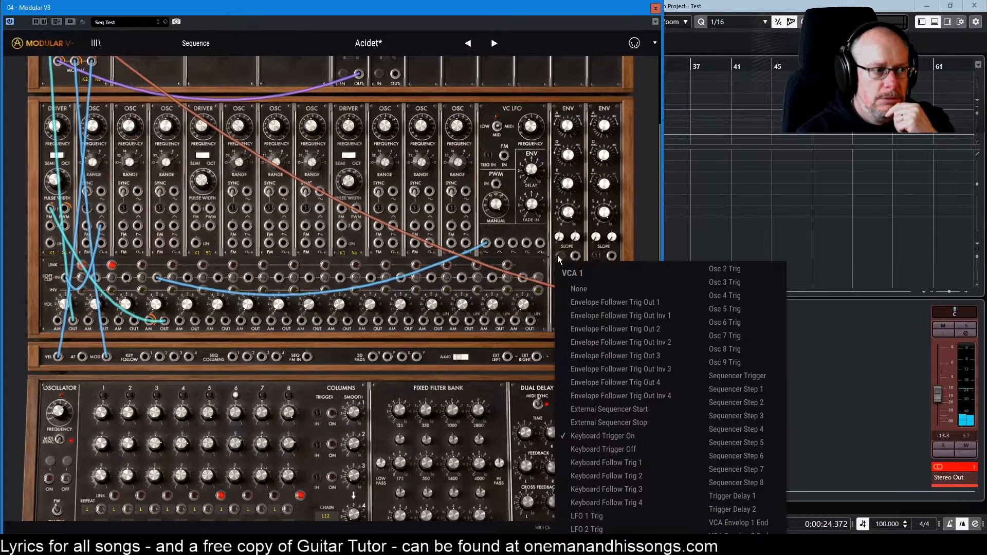
pyautogui.click(728, 376)
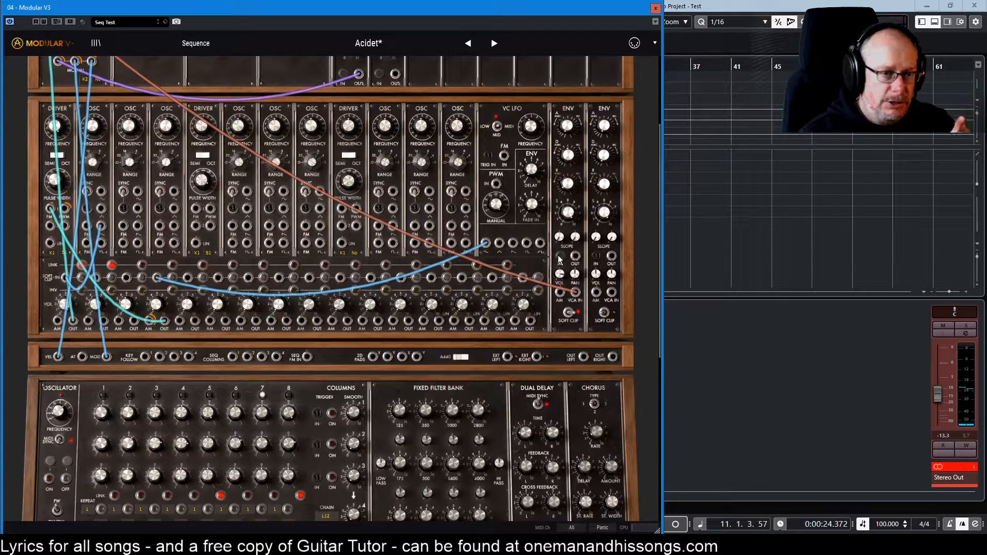
# Change which sequencer row controls the first oscillator driver
pyautogui.scroll(-2, 241, 411)
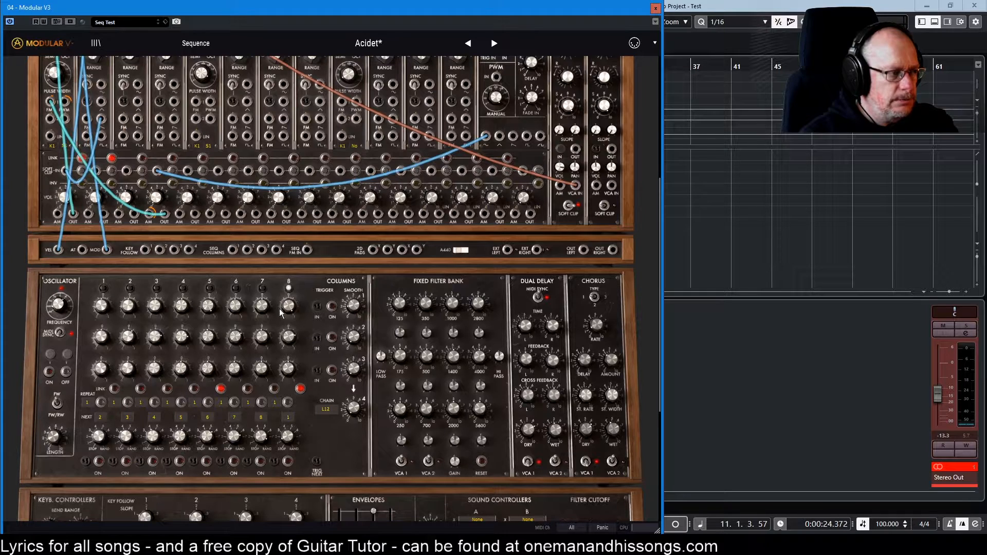
pyautogui.scroll(3, 182, 388)
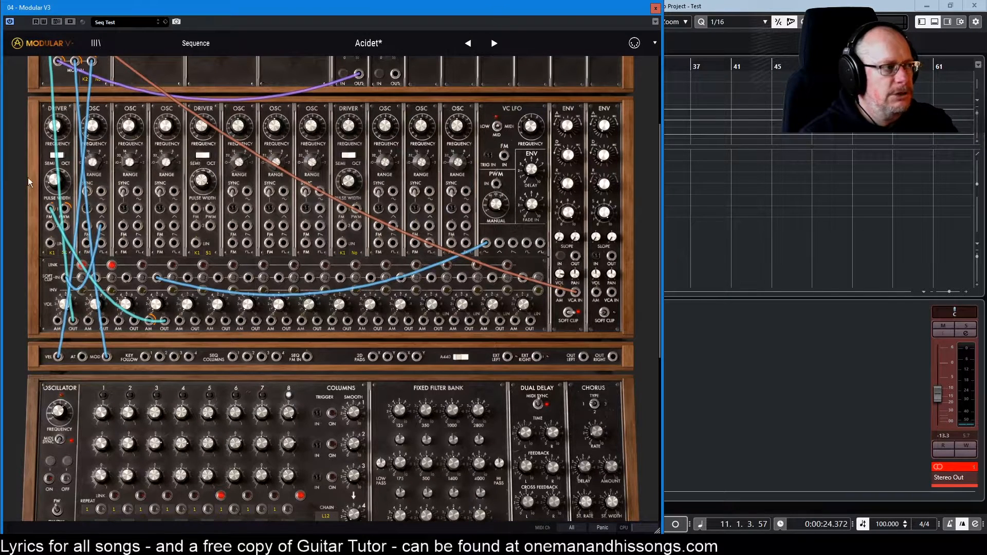
pyautogui.moveTo(166, 125)
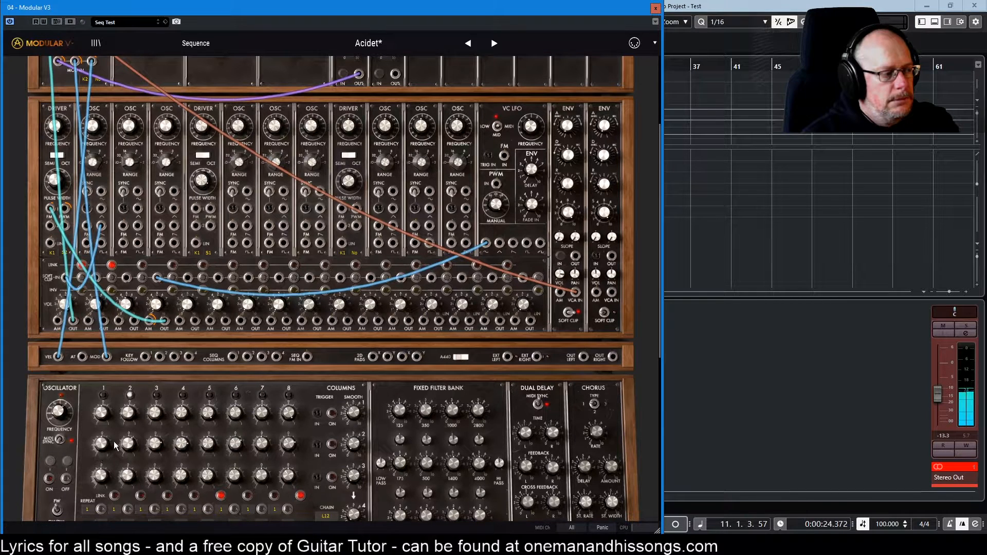
pyautogui.moveTo(135, 444)
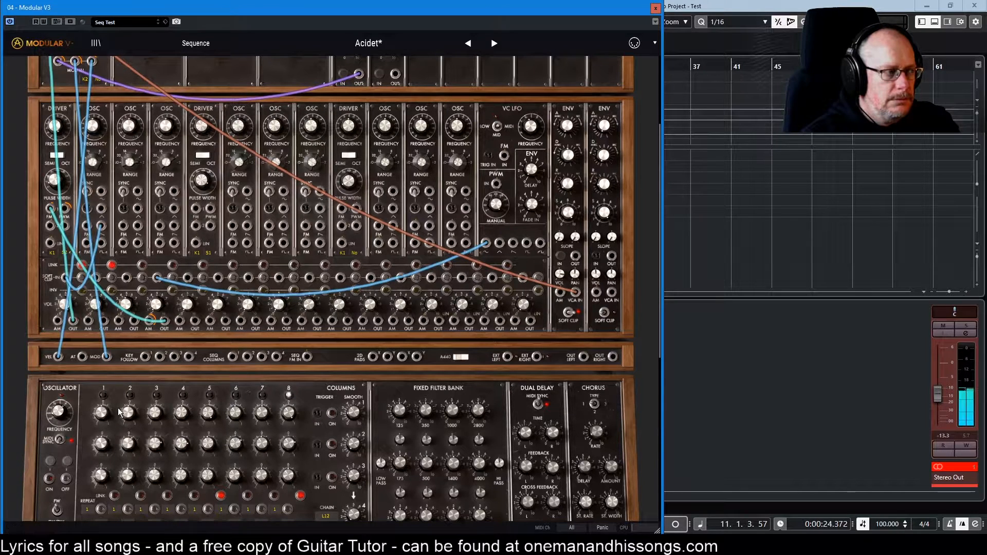
pyautogui.moveTo(64, 251); pyautogui.dragTo(64, 242)
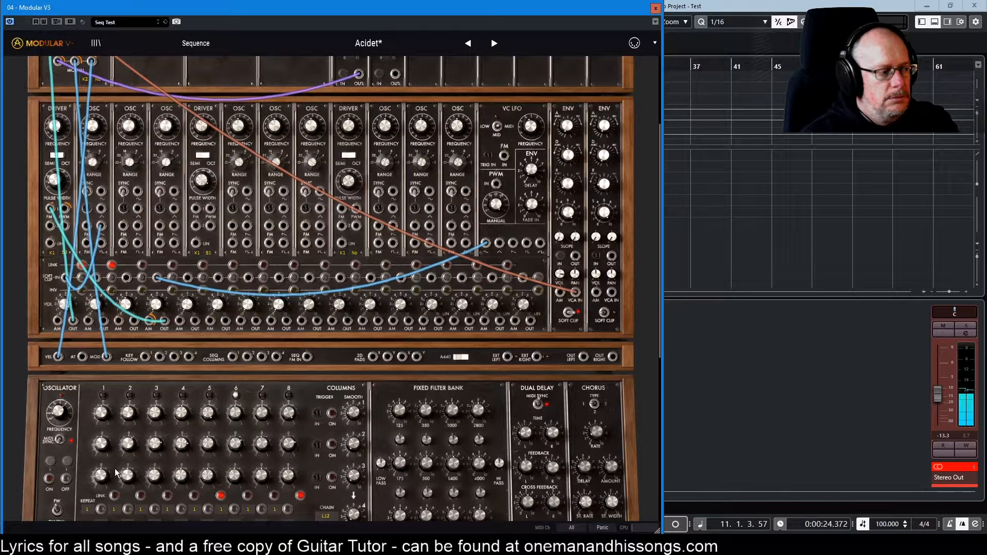
# Set the repeat count of sequencer step 6 to 4
pyautogui.scroll(-2, 350, 469)
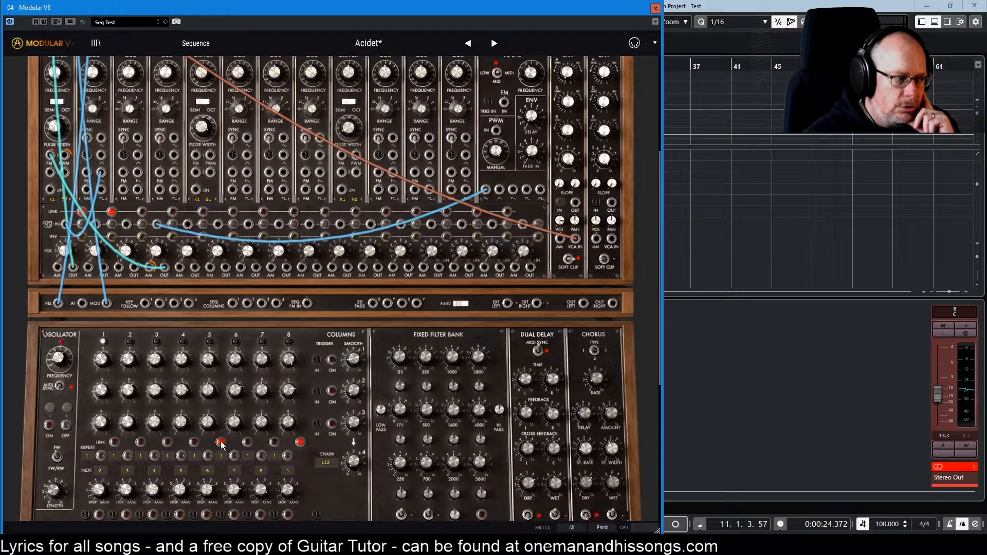
pyautogui.click(300, 443)
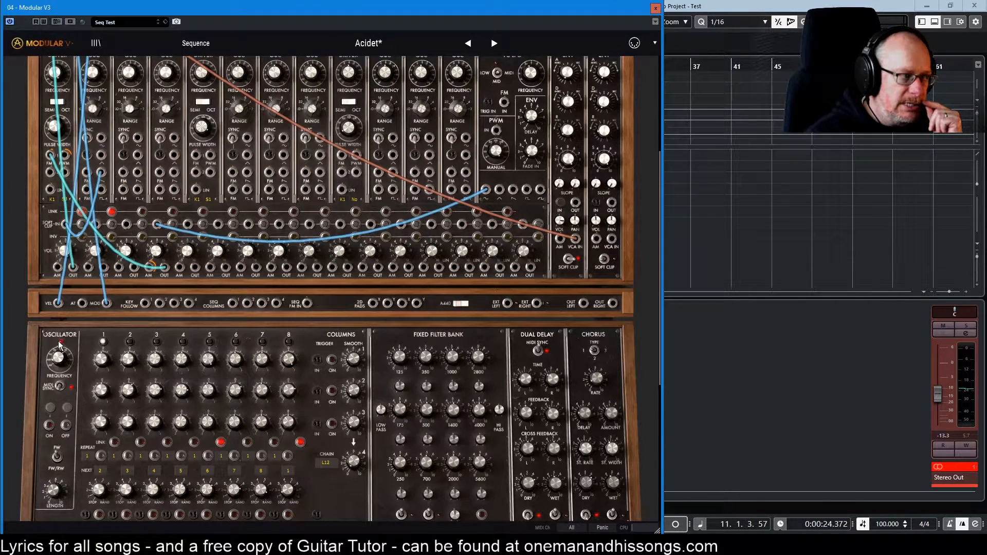
pyautogui.moveTo(60, 358)
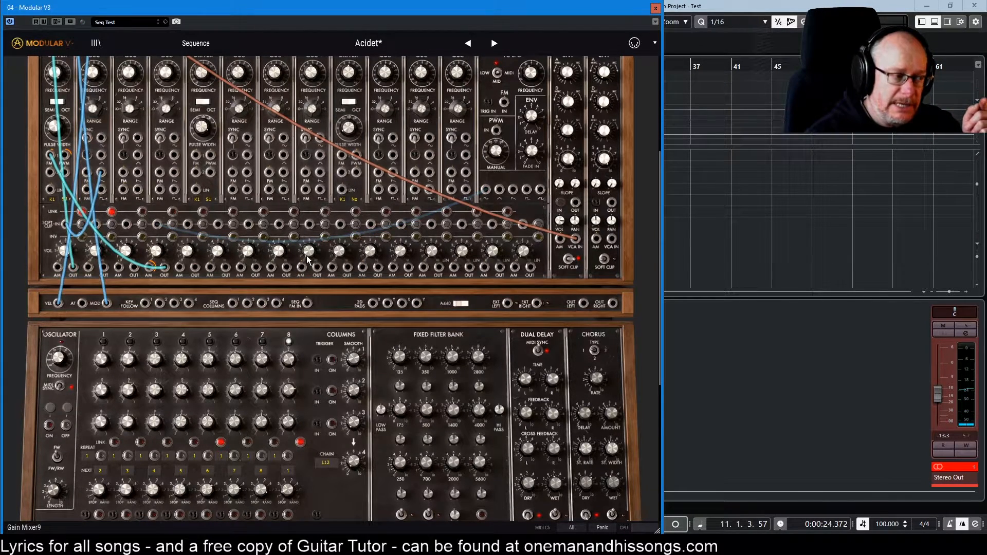
pyautogui.scroll(-1, 306, 260)
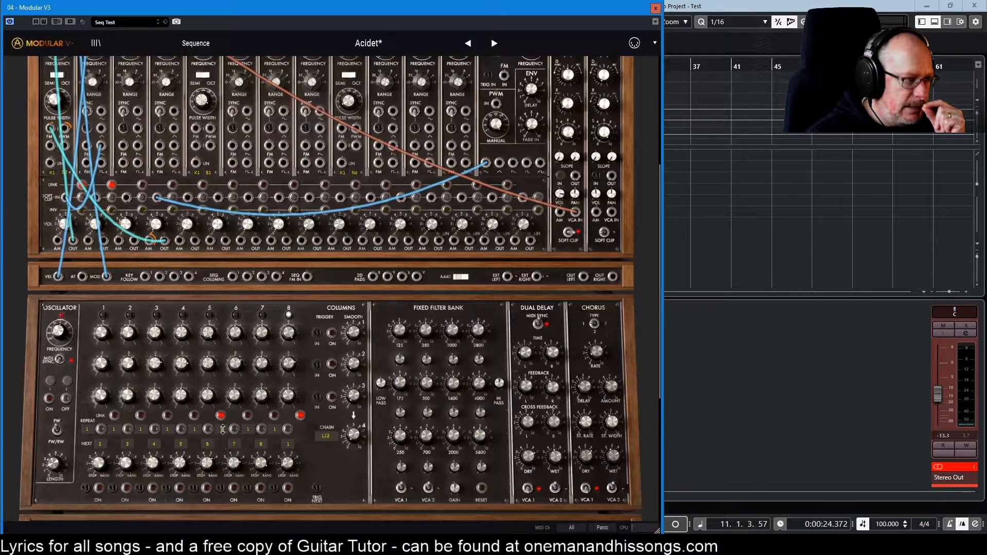
pyautogui.moveTo(234, 428); pyautogui.dragTo(234, 424)
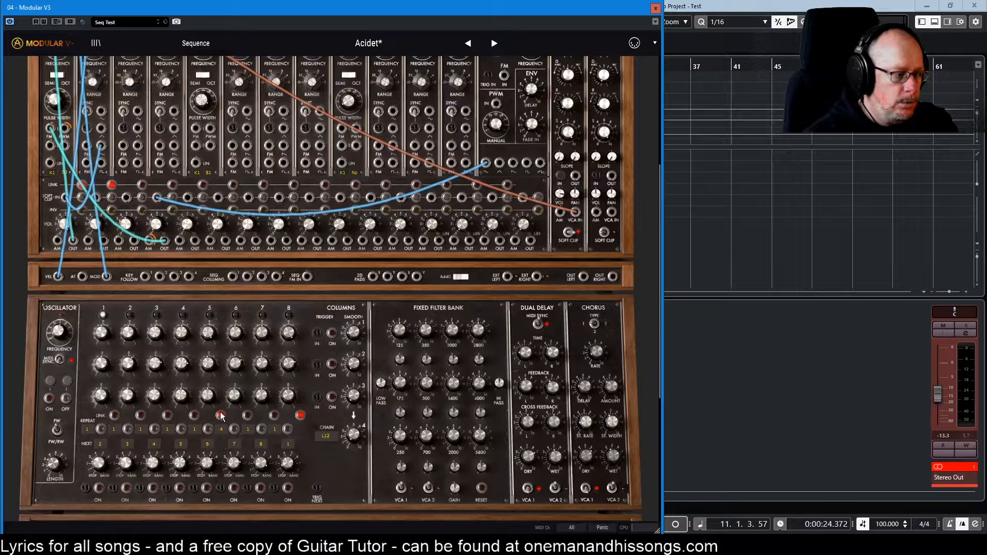
# Lengthen the sequencer's overall step length and shorten it again to compare the gate times
pyautogui.moveTo(54, 468)
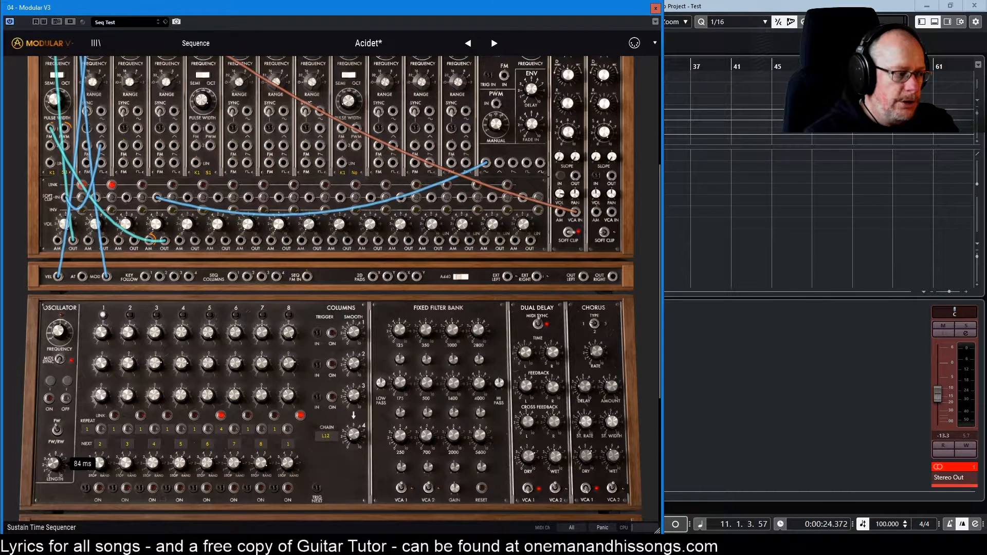
pyautogui.moveTo(54, 467); pyautogui.dragTo(54, 464)
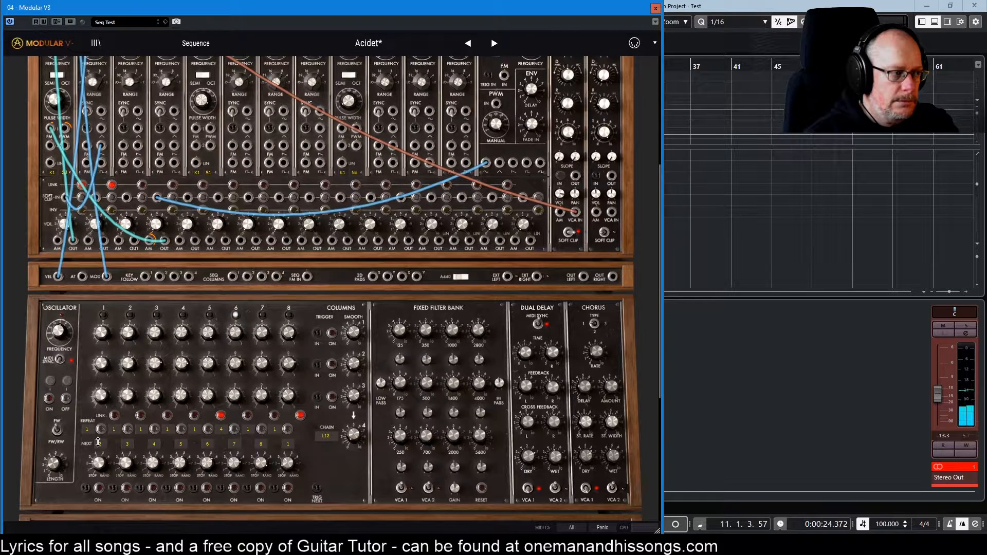
pyautogui.moveTo(54, 465); pyautogui.dragTo(54, 448)
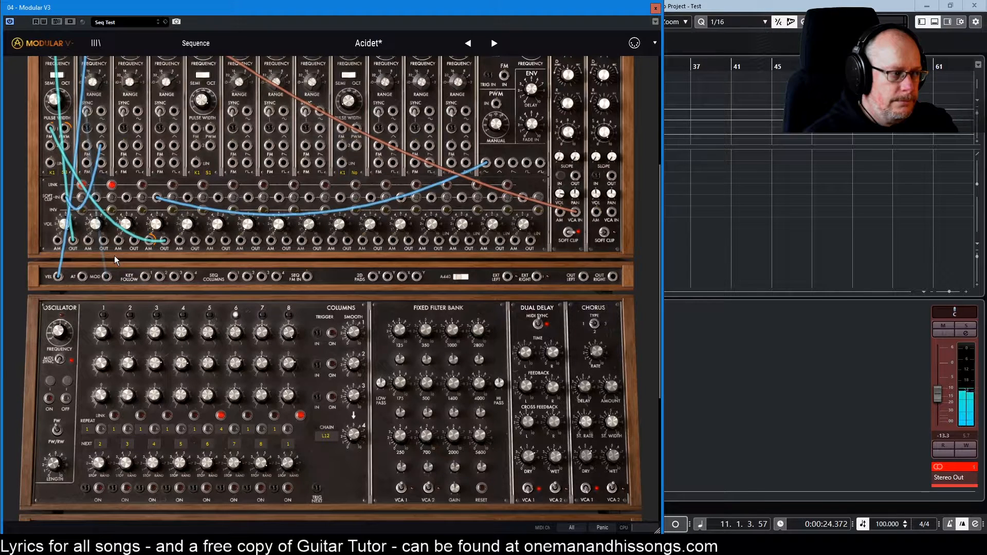
pyautogui.moveTo(55, 466)
pyautogui.moveTo(55, 465); pyautogui.dragTo(55, 500)
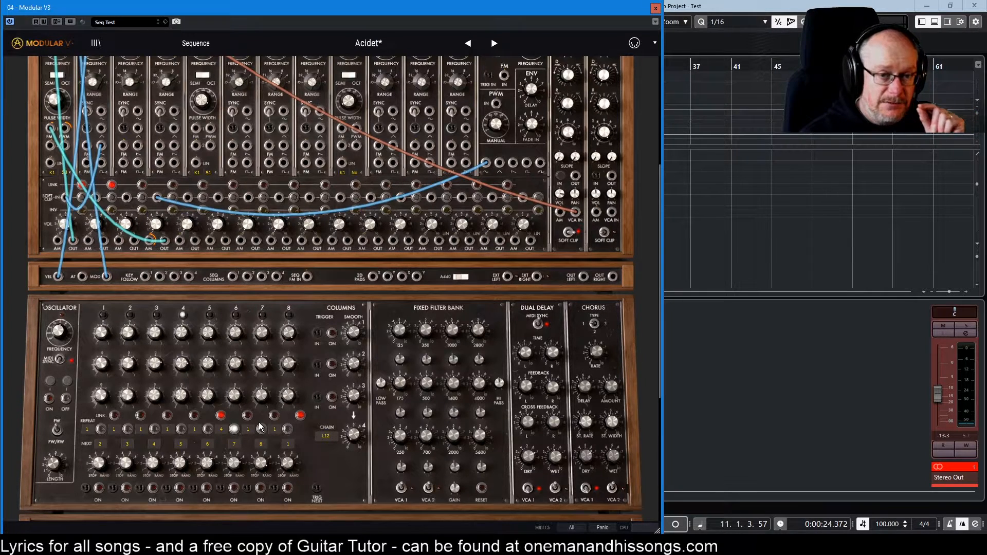
pyautogui.moveTo(365, 544)
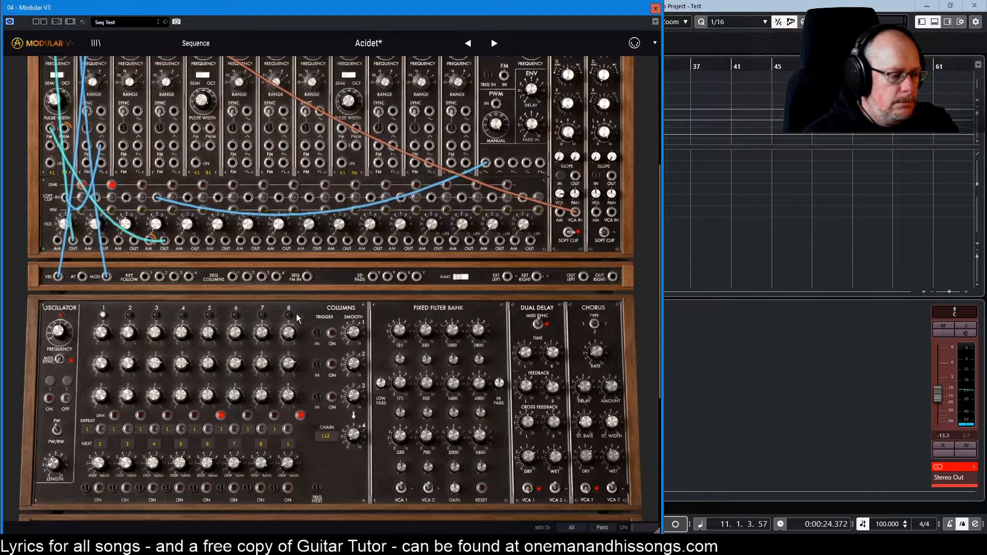
# Adjust the sequencer oscillator's frequency and the first oscillator driver's sequencer row choice
pyautogui.moveTo(59, 333); pyautogui.dragTo(58, 330)
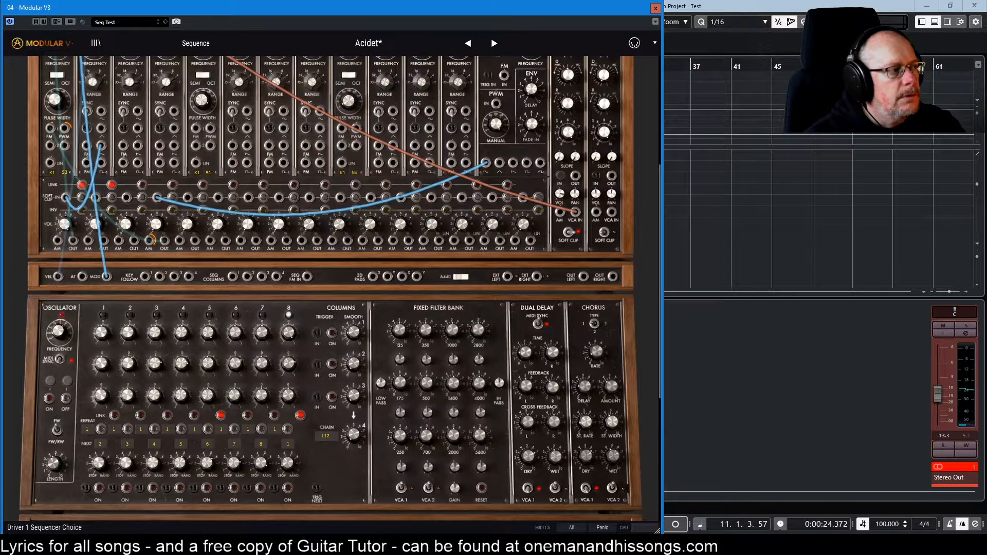
pyautogui.click(65, 172)
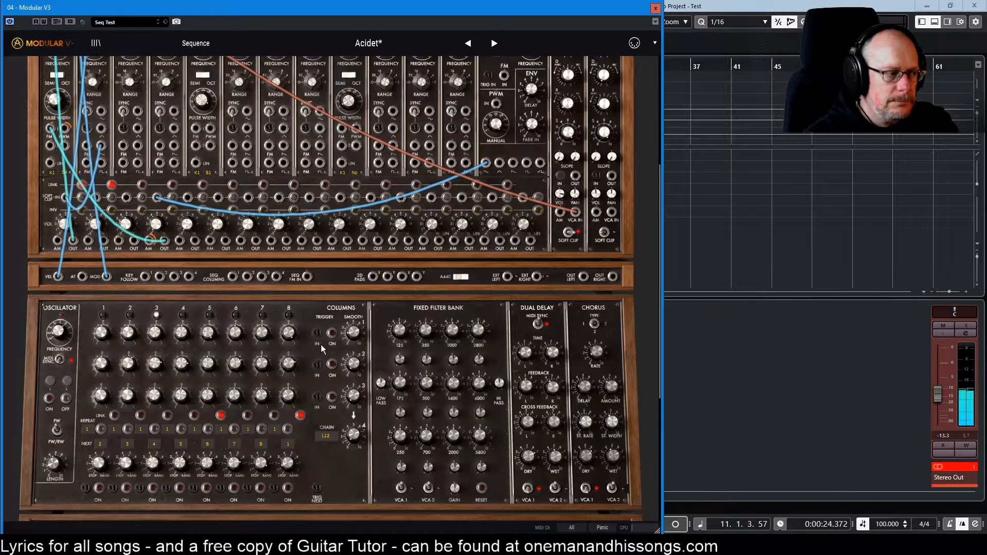
# Set the sequencer's chain mode to C123
pyautogui.moveTo(325, 436); pyautogui.dragTo(325, 426)
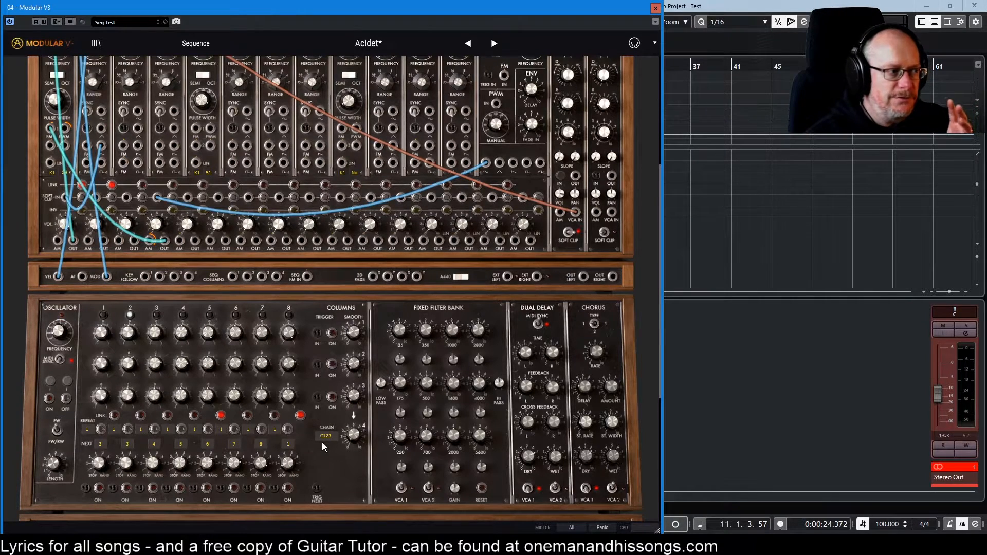
pyautogui.moveTo(58, 332)
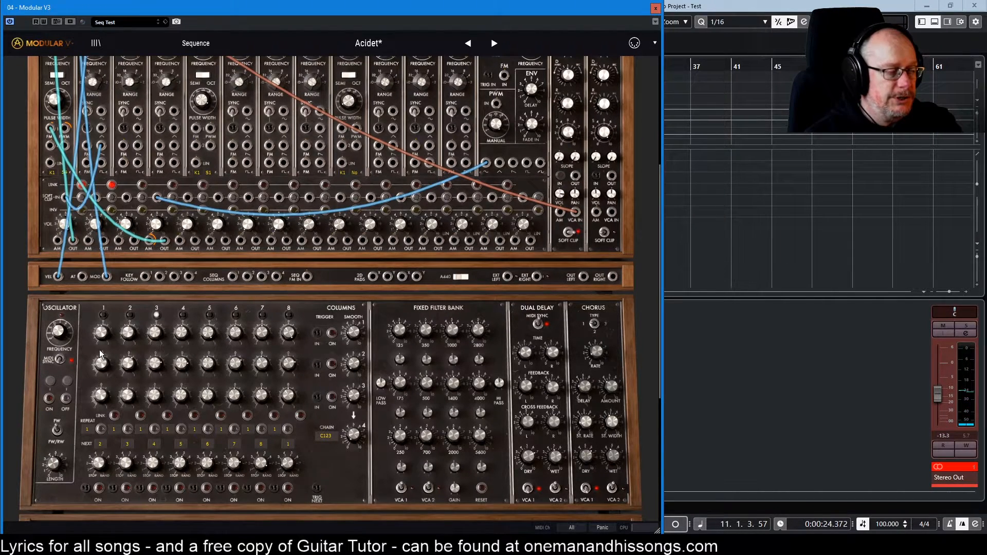
pyautogui.moveTo(102, 364)
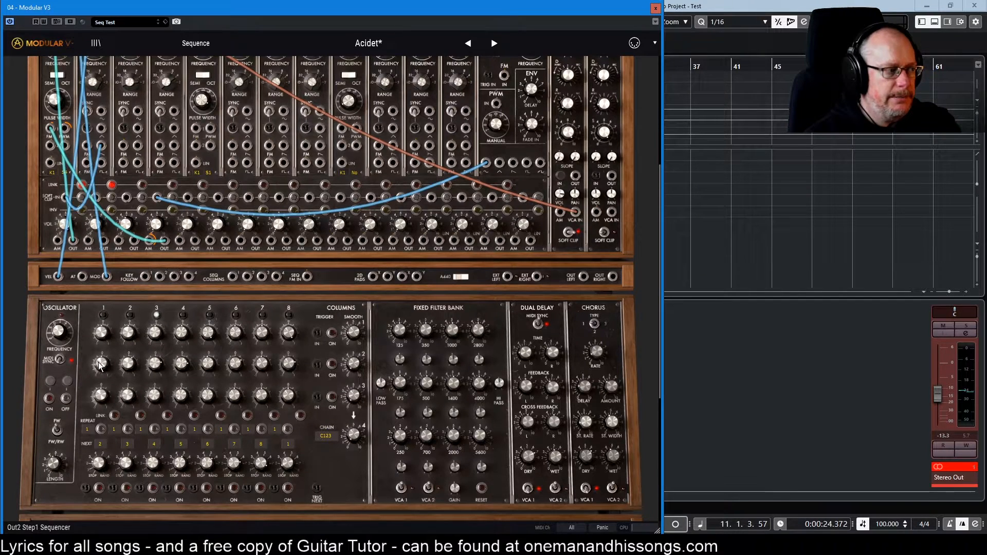
pyautogui.moveTo(130, 399)
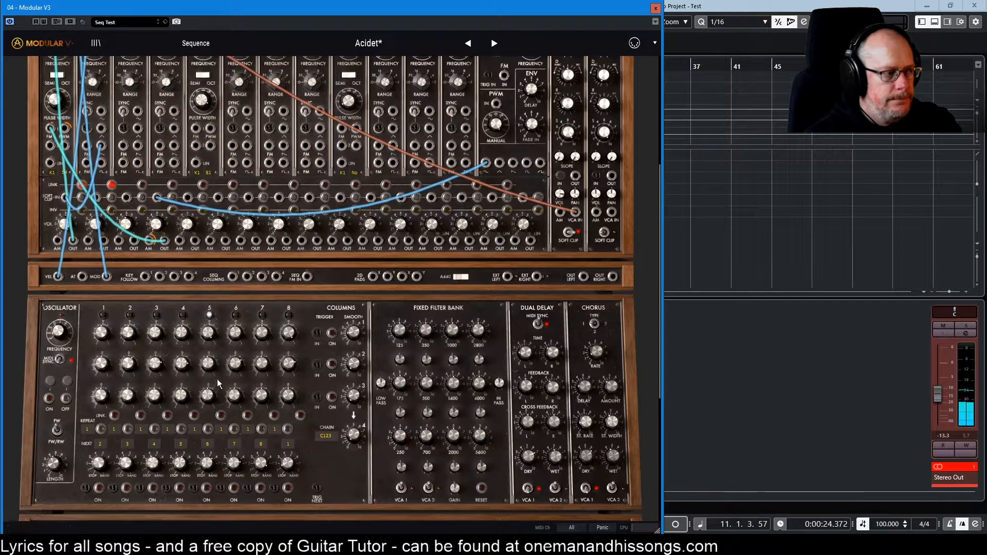
pyautogui.moveTo(260, 363)
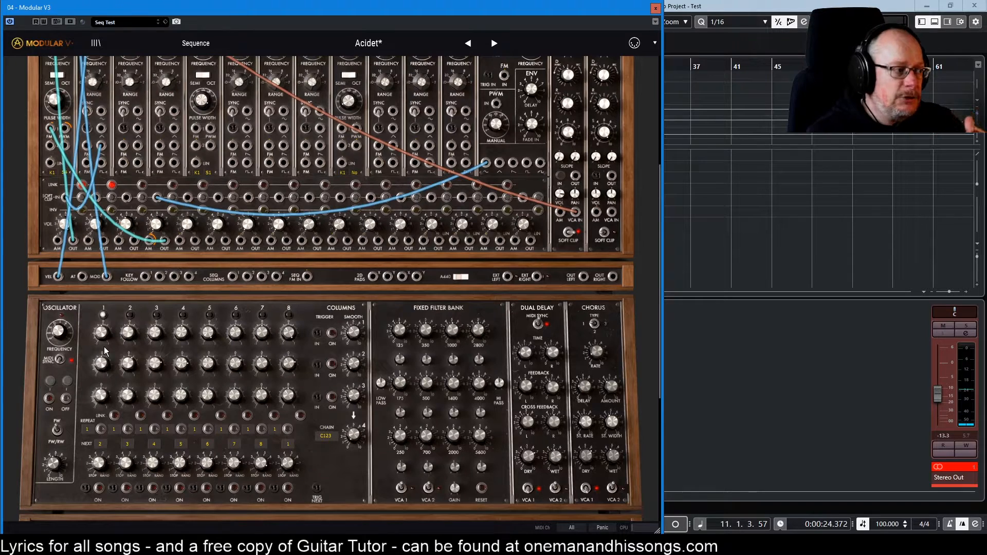
# Fine-tune the sequencer oscillator's frequency and set the chain mode to C12
pyautogui.click(62, 334)
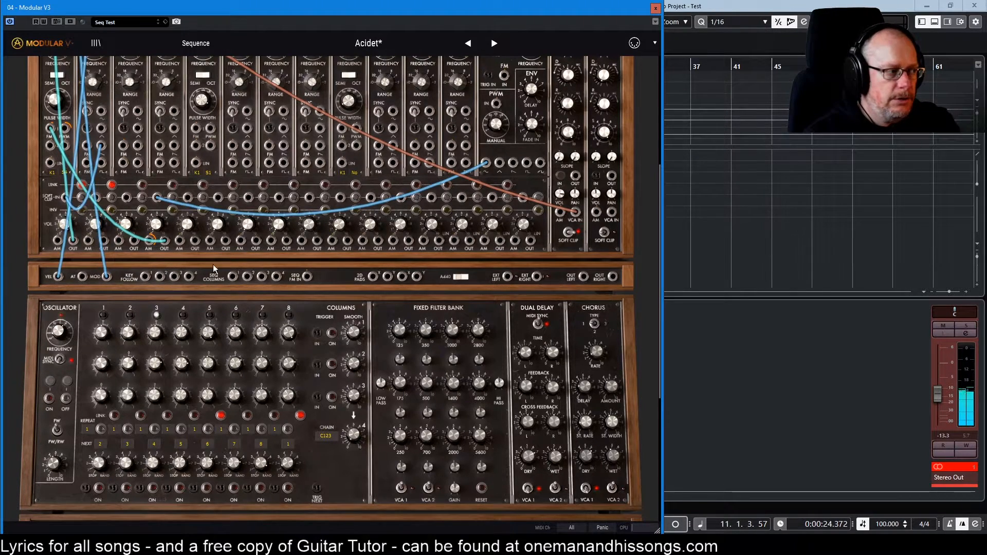
pyautogui.moveTo(58, 333); pyautogui.dragTo(58, 332)
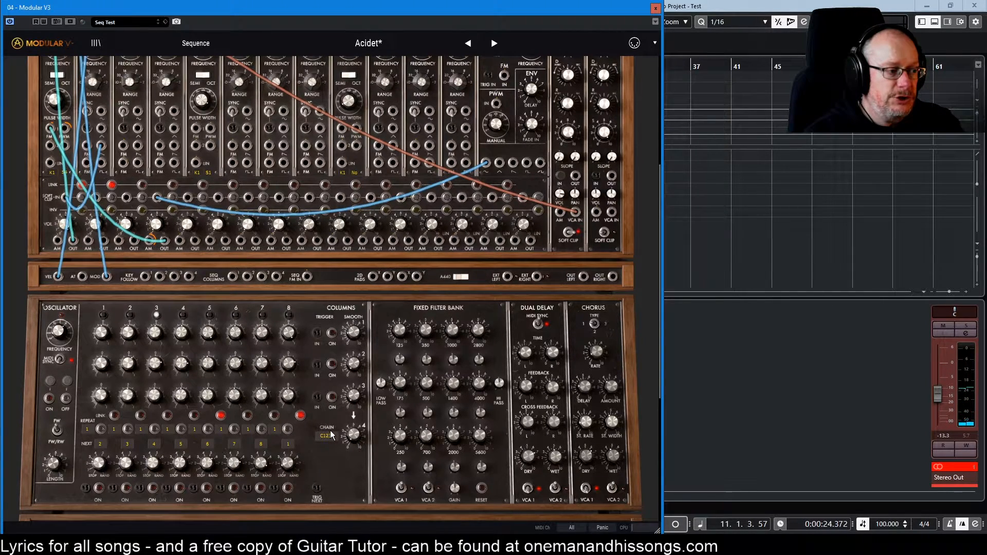
pyautogui.moveTo(326, 436); pyautogui.dragTo(330, 491)
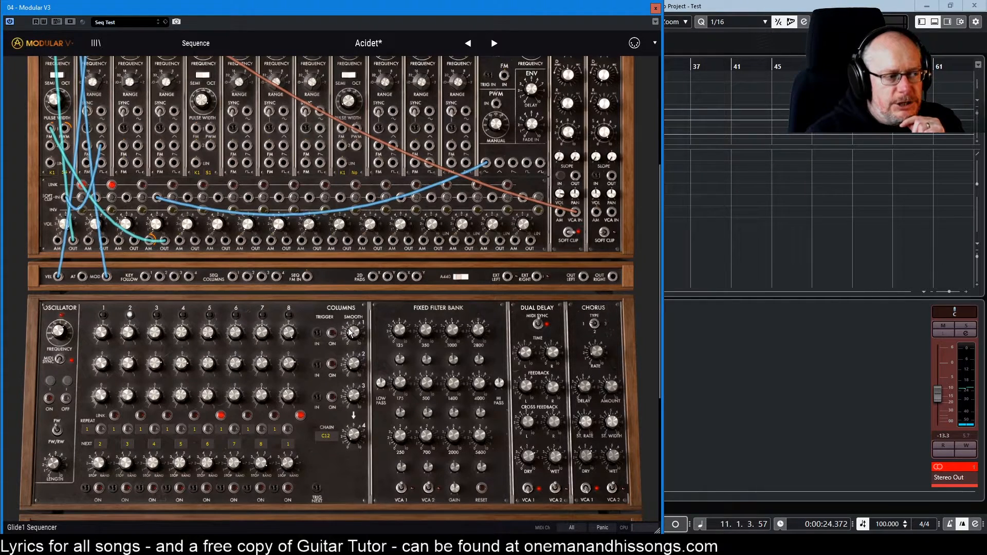
# Raise the smoothing time of the sequencer's first row to 40 ms and bring it down again
pyautogui.moveTo(354, 331)
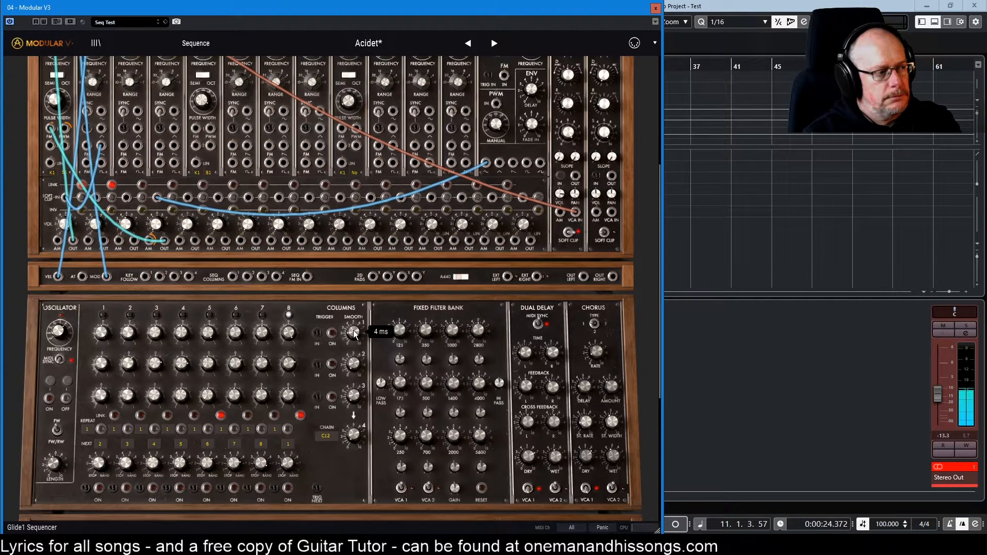
pyautogui.moveTo(356, 335); pyautogui.dragTo(354, 332)
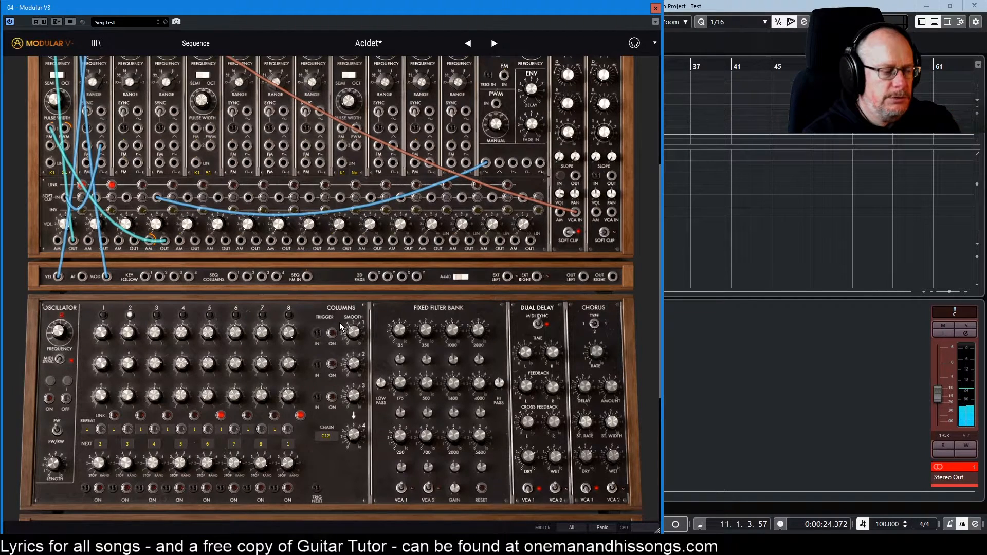
pyautogui.moveTo(355, 333)
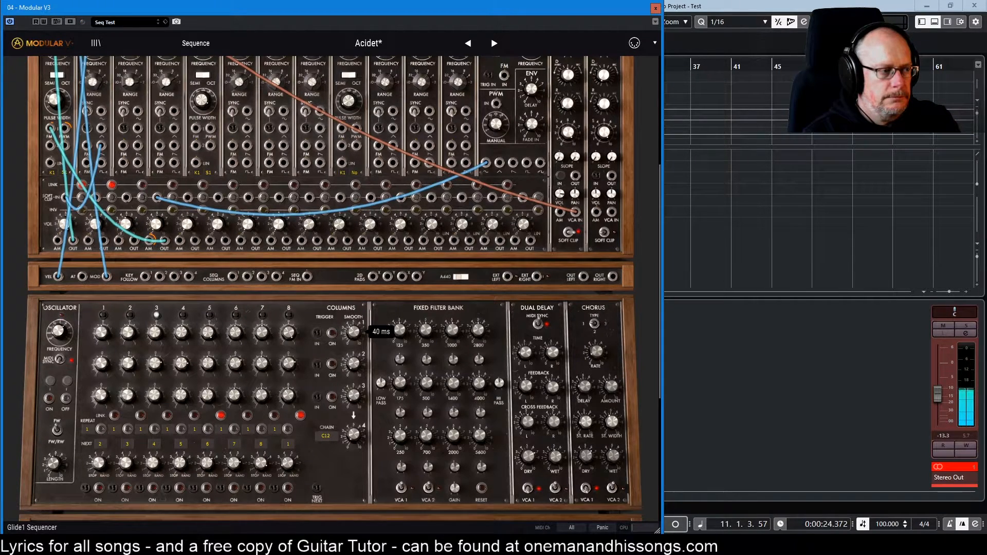
pyautogui.moveTo(354, 332); pyautogui.dragTo(354, 348)
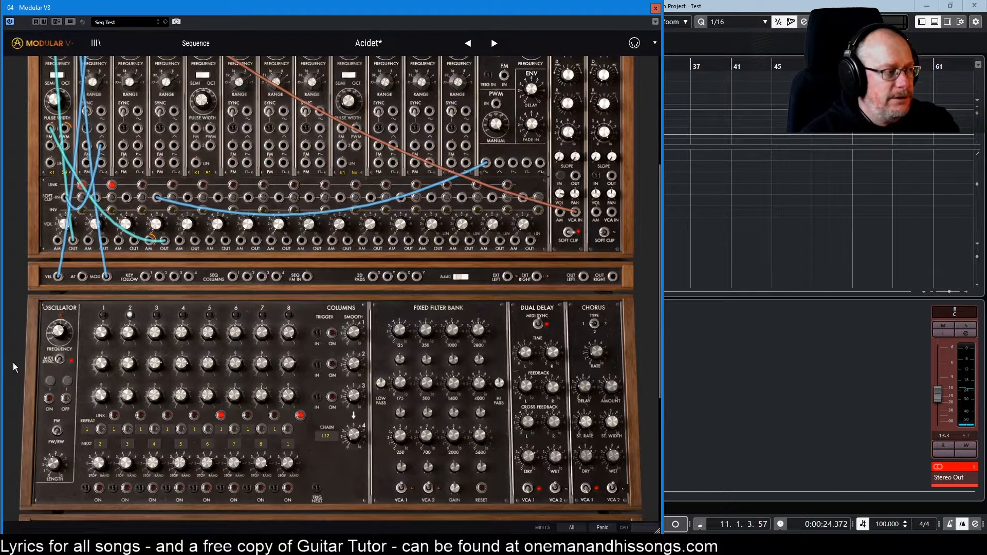
pyautogui.moveTo(58, 333)
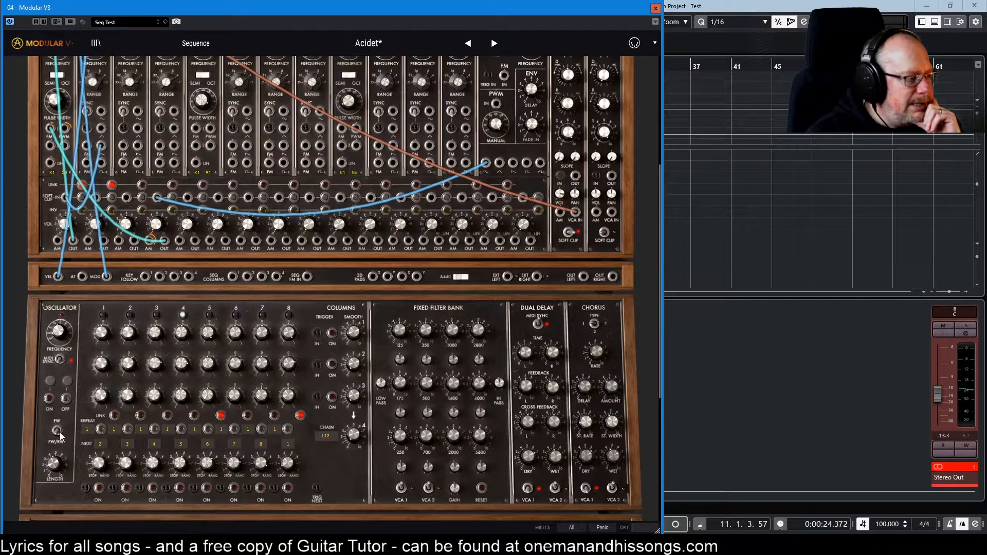
# Shorten the sequencer's step length to 8 ms and raise it again to 70 ms
pyautogui.click(58, 332)
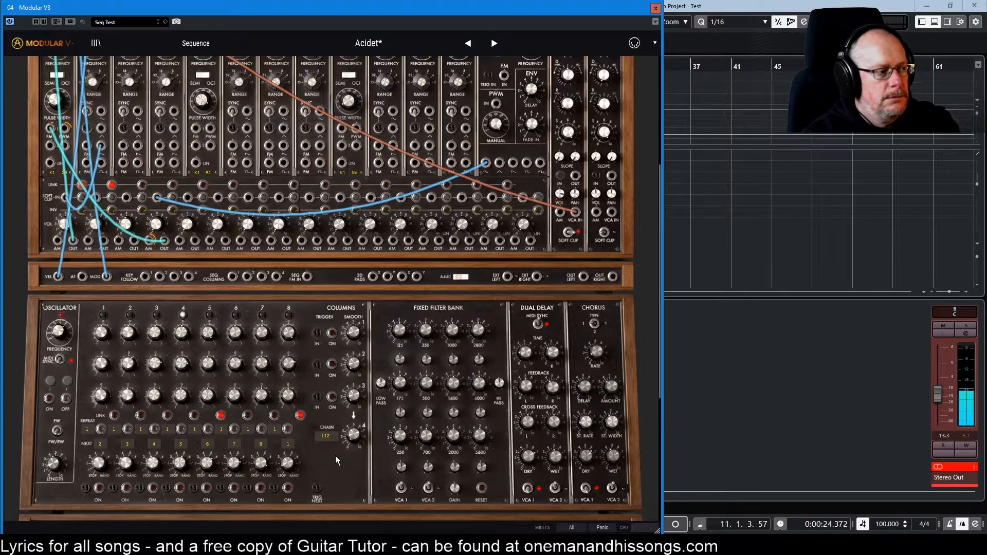
pyautogui.moveTo(354, 363)
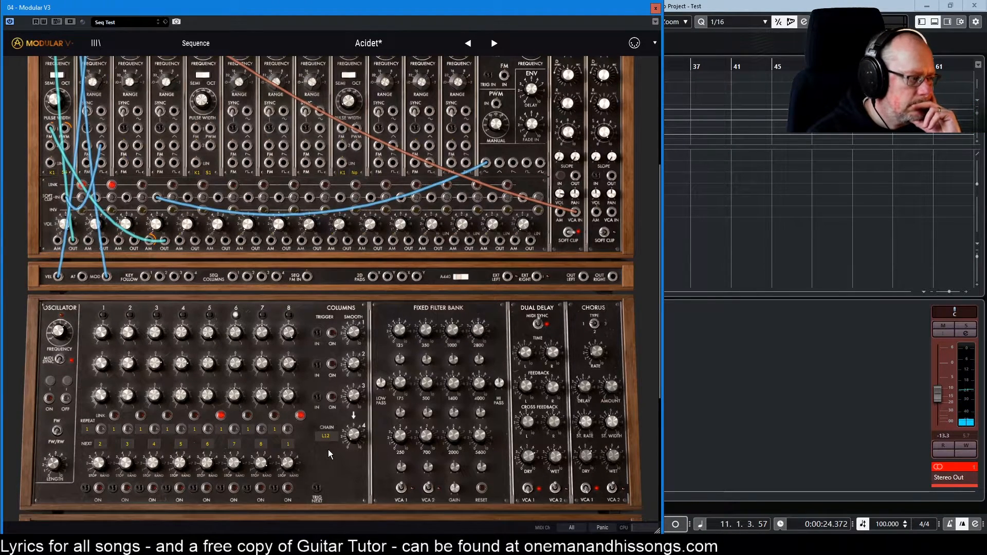
pyautogui.scroll(-1, 328, 450)
pyautogui.moveTo(54, 439)
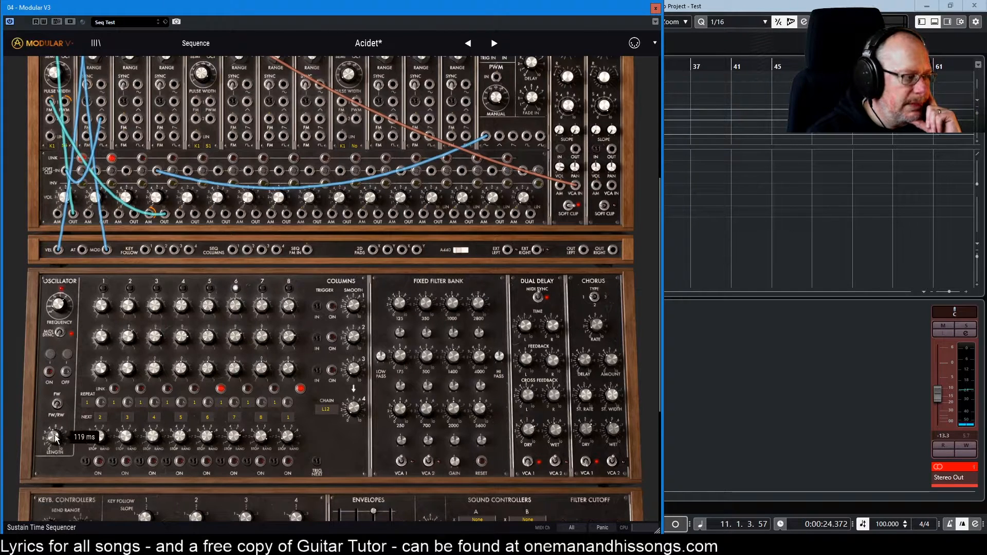
pyautogui.scroll(-2, 54, 436)
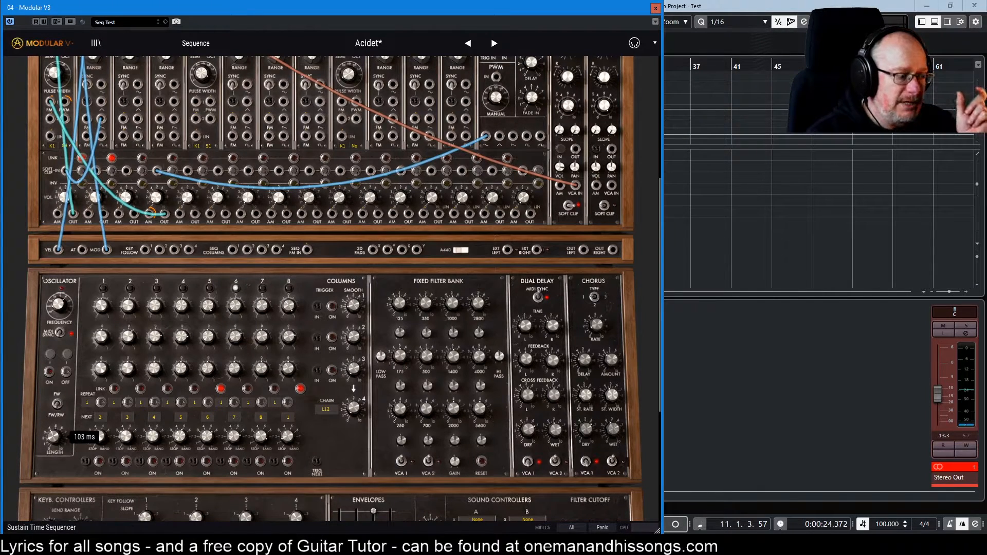
pyautogui.scroll(-2, 53, 437)
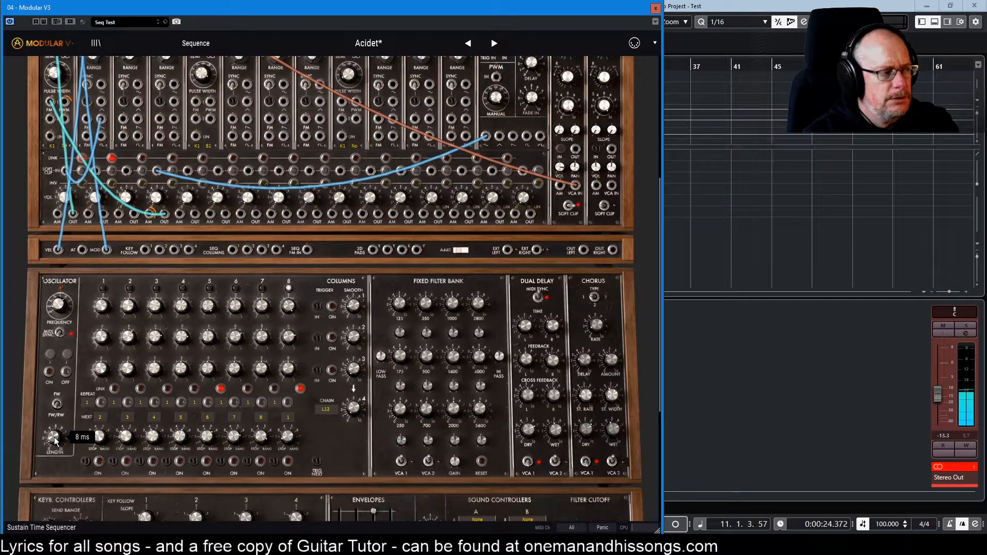
pyautogui.moveTo(54, 437); pyautogui.dragTo(54, 420)
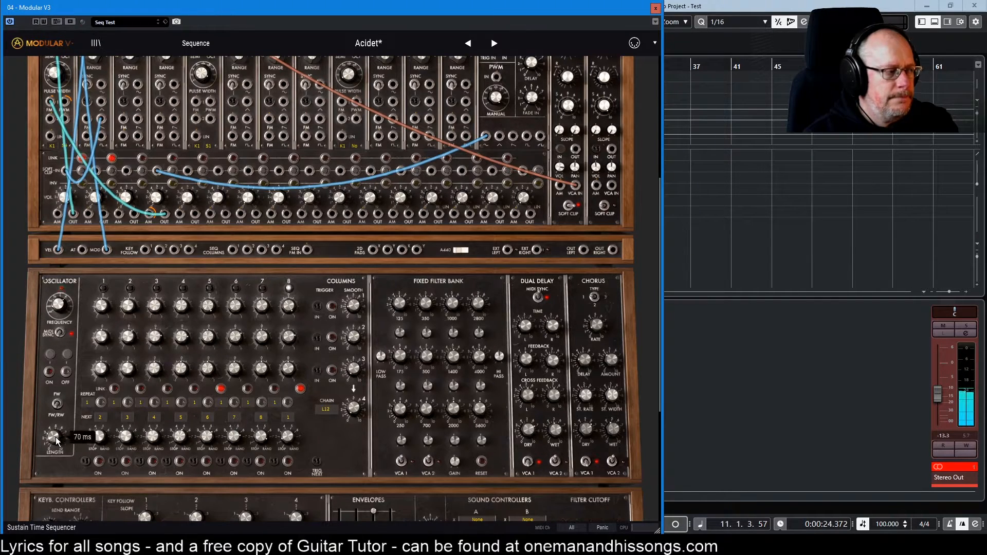
# Review the trigger source options for the sequencer oscillator's on and off inputs
pyautogui.click(51, 355)
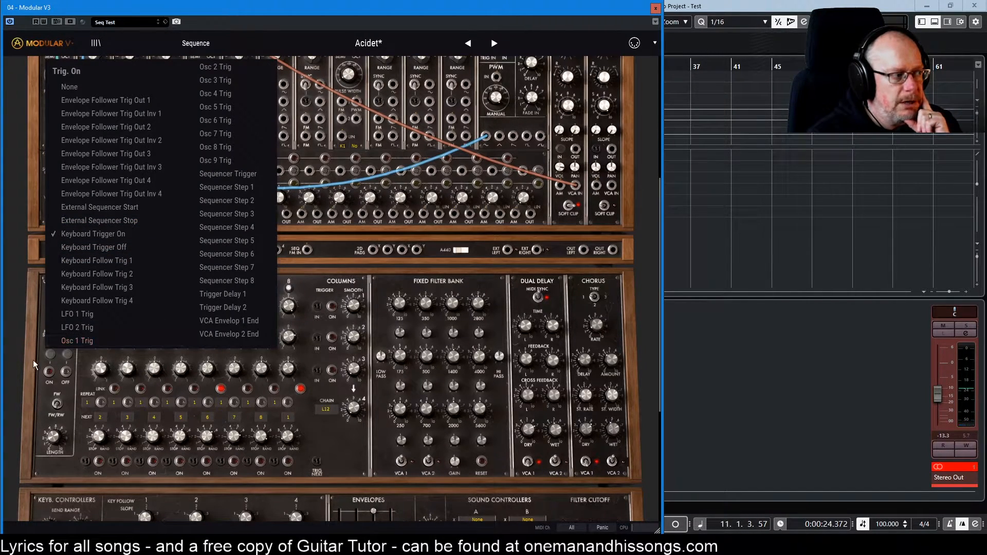
pyautogui.click(40, 356)
pyautogui.click(68, 354)
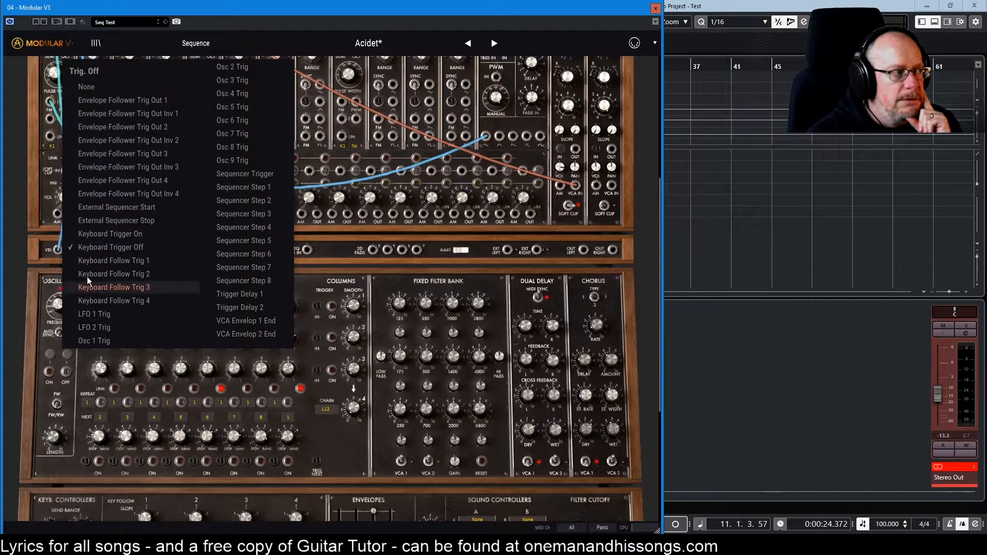
pyautogui.click(37, 391)
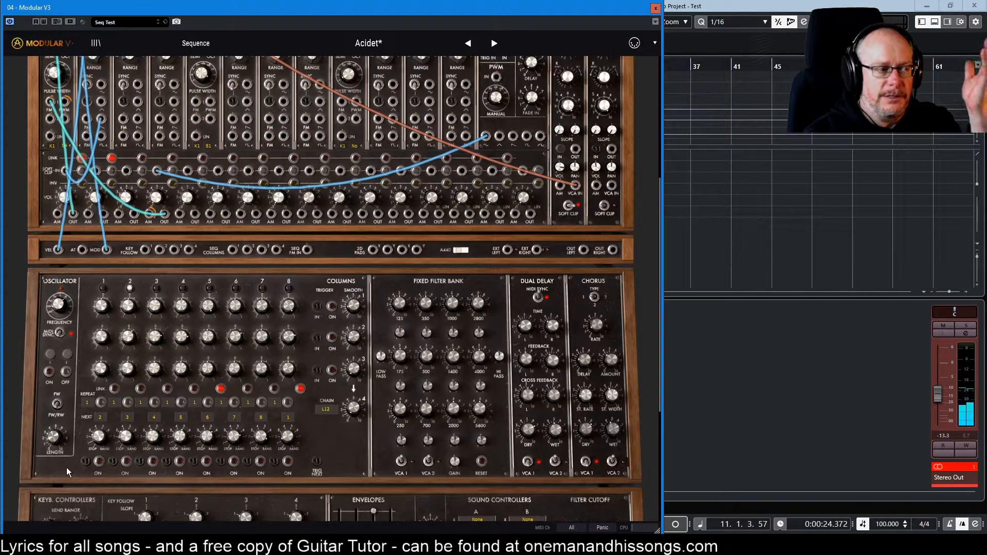
# Set the sequencer's off trigger to None and restore it to Keyboard Trigger Off
pyautogui.click(68, 357)
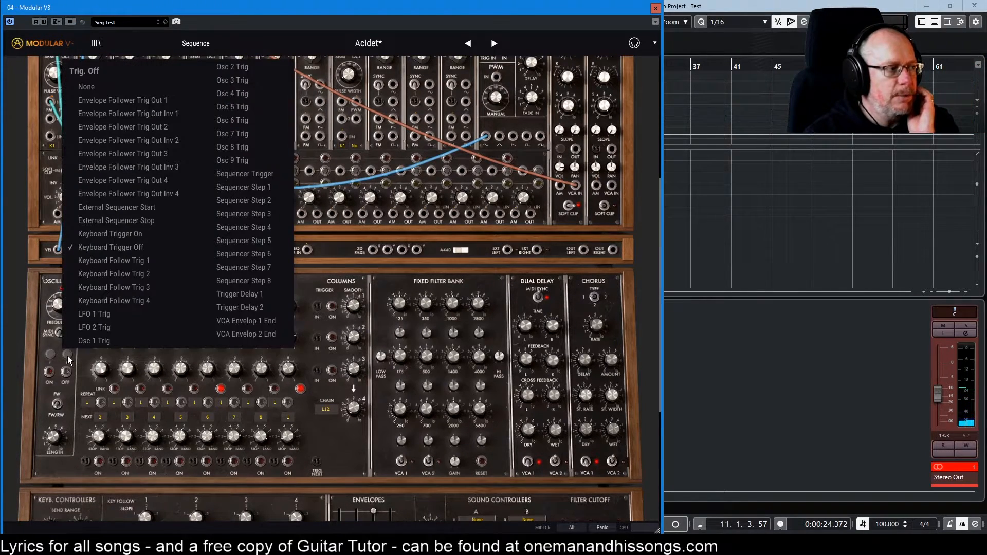
pyautogui.click(97, 249)
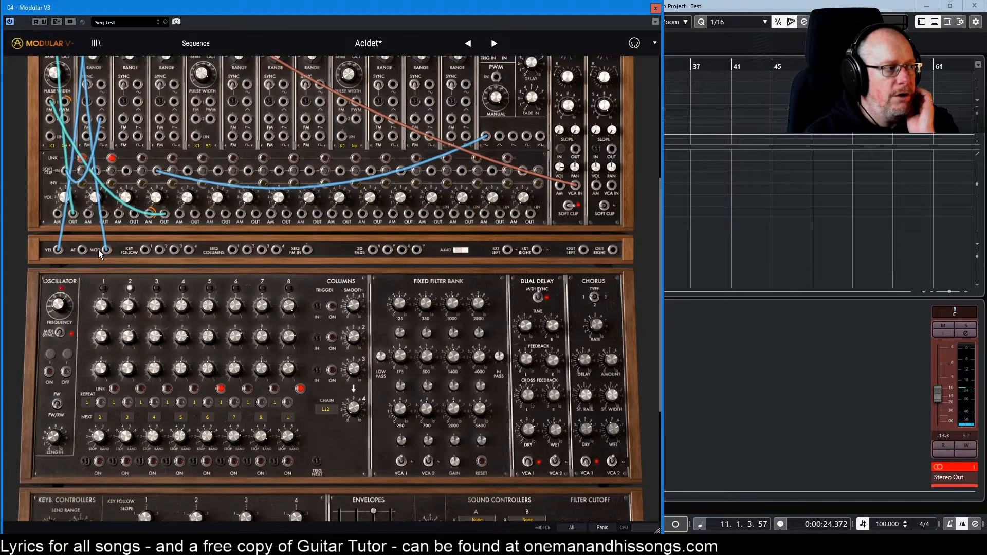
pyautogui.click(67, 353)
pyautogui.click(96, 88)
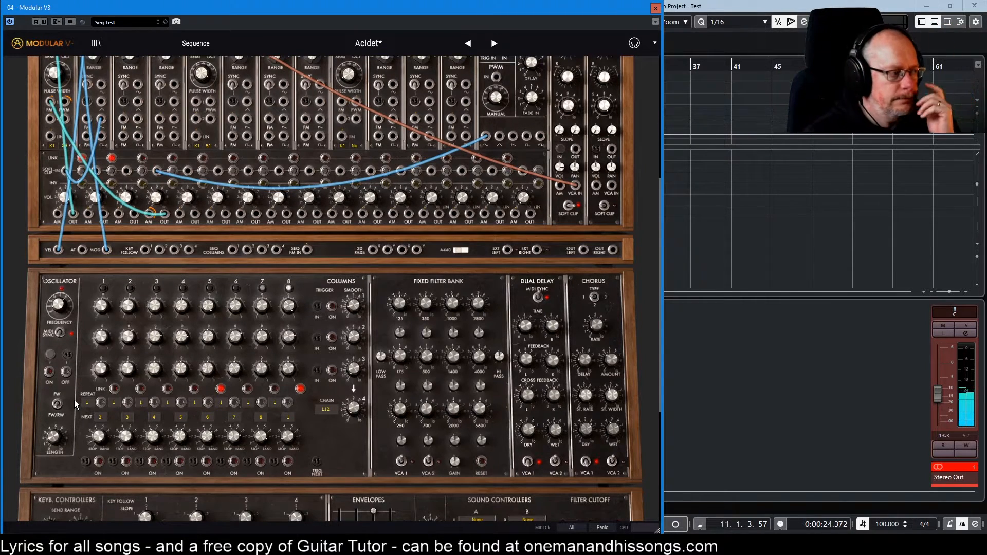
pyautogui.click(68, 354)
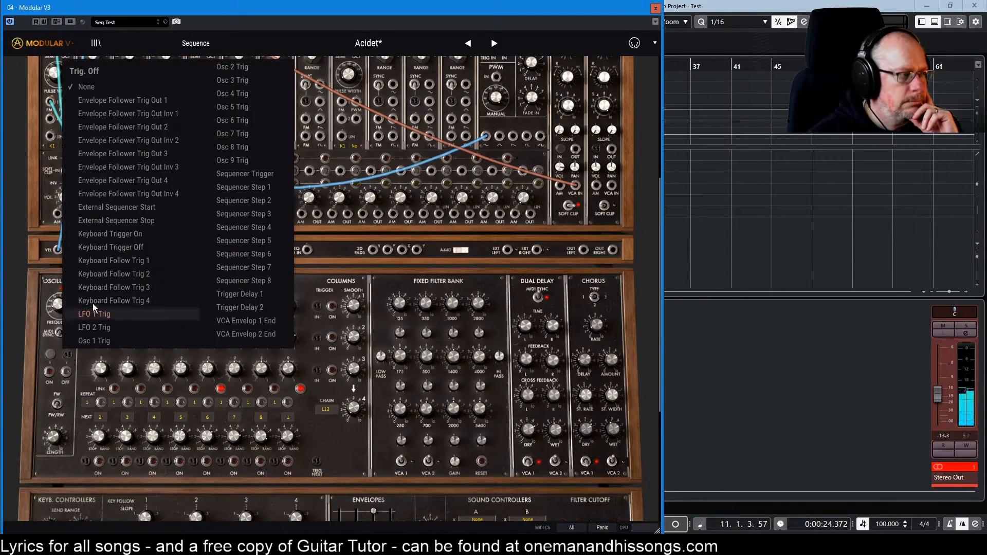
pyautogui.click(100, 248)
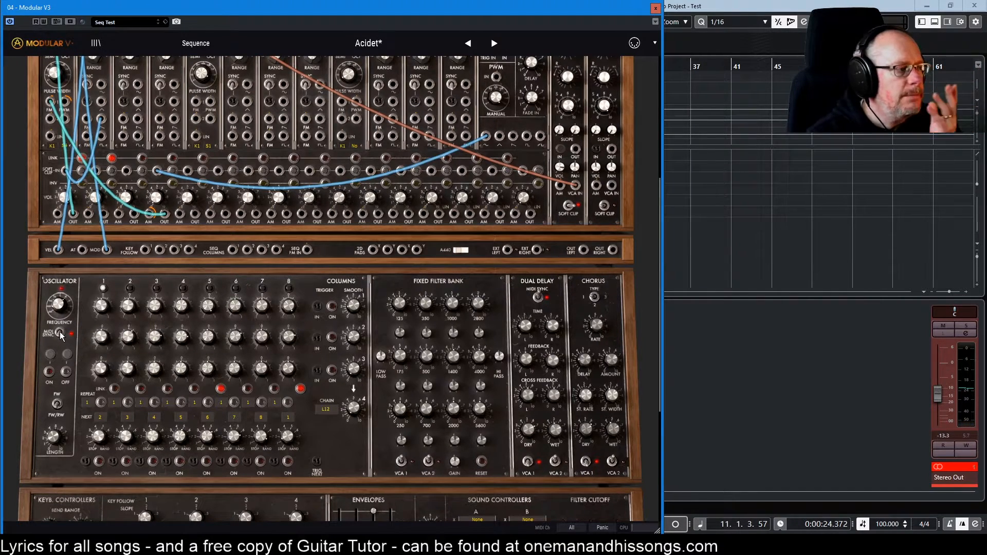
# Examine the sequencer's frequency control, the next-step setting of step 4 and the fourth smoothing control
pyautogui.moveTo(61, 303)
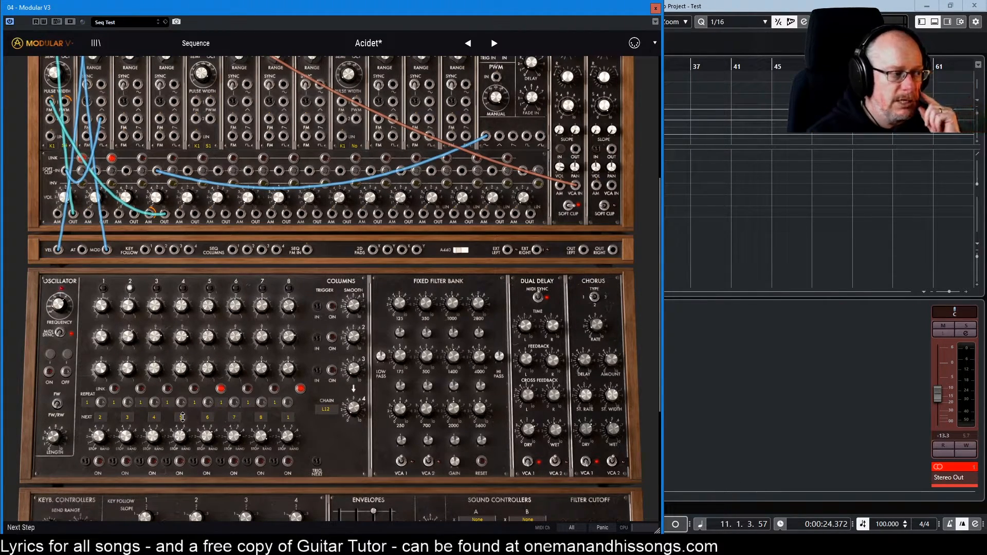
pyautogui.moveTo(181, 417); pyautogui.dragTo(181, 426)
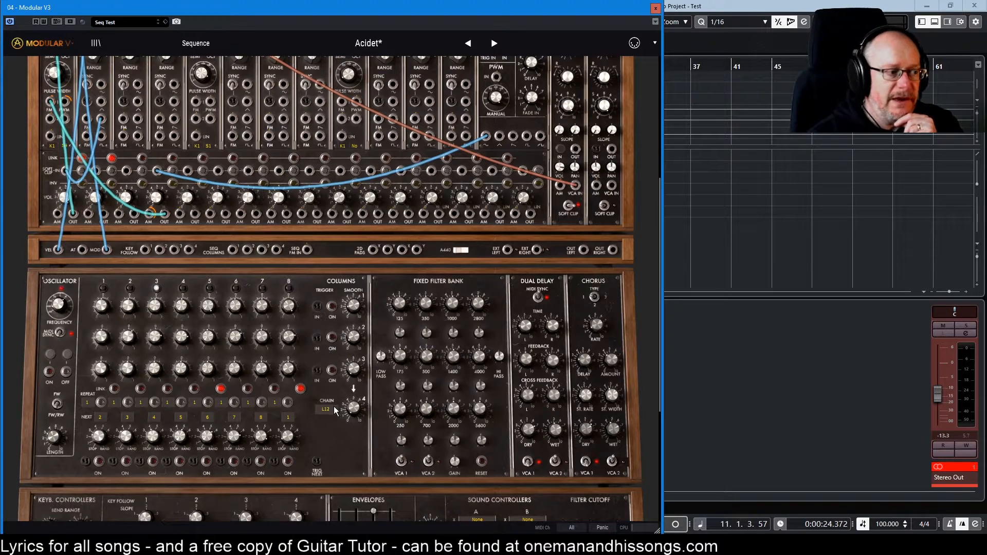
pyautogui.moveTo(353, 409)
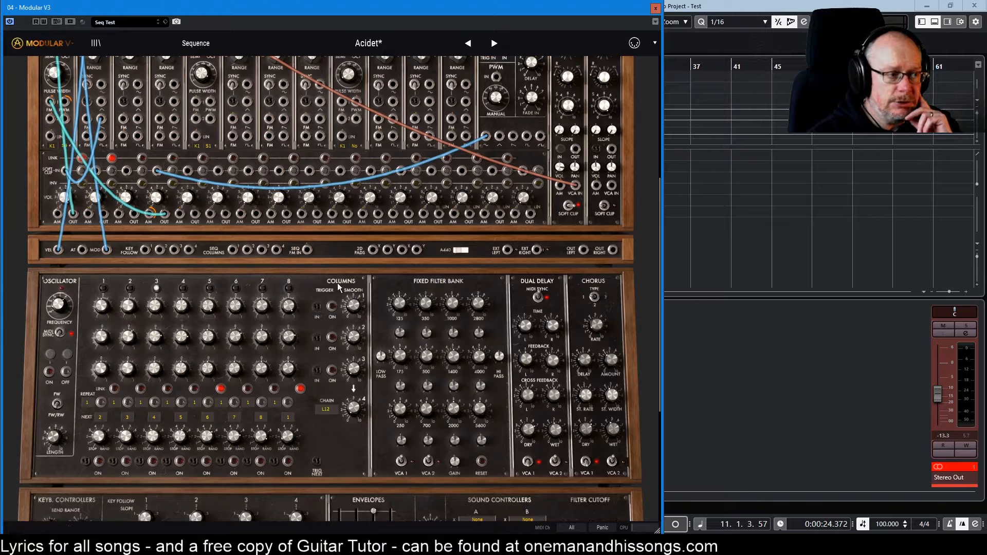
# Review the trigger input source options for the sequencer's first and second rows
pyautogui.click(317, 309)
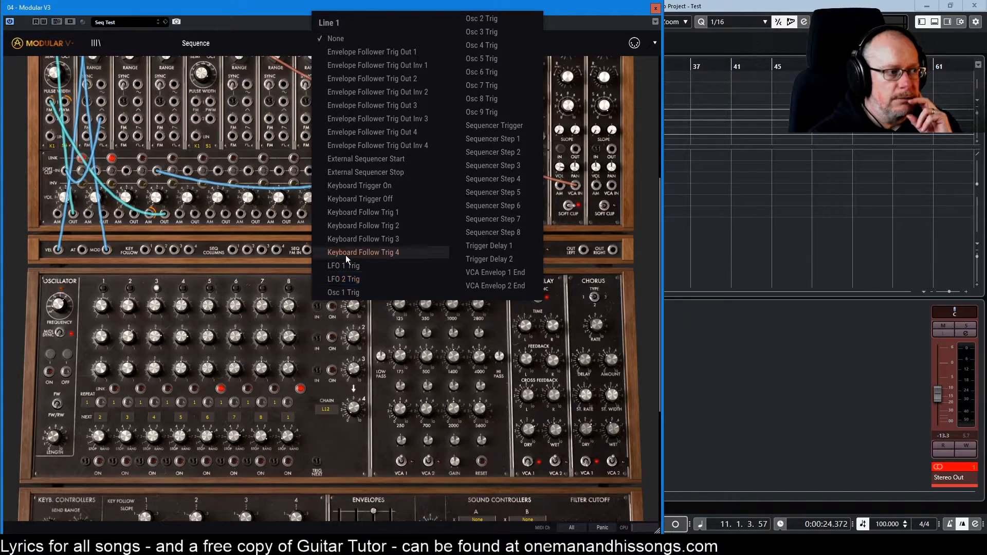
pyautogui.click(302, 338)
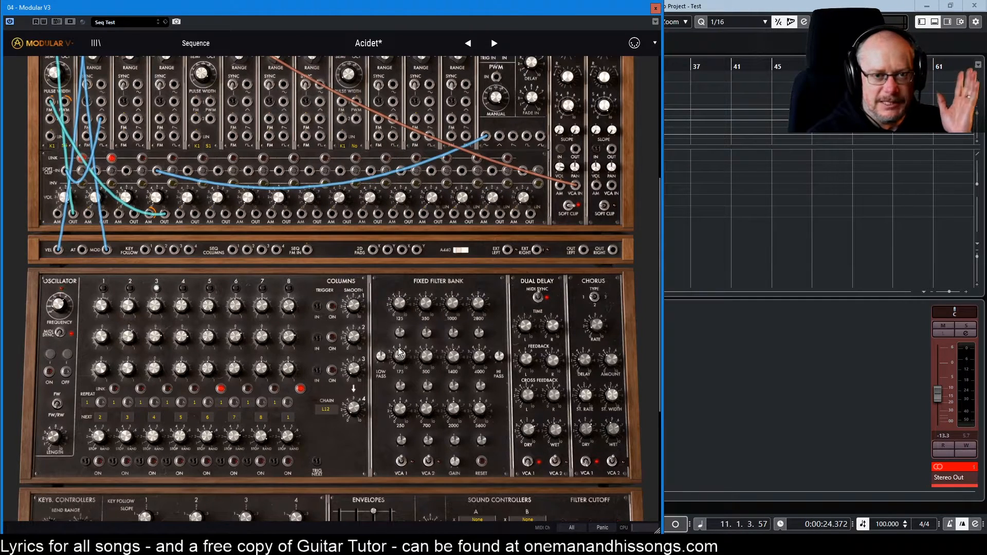
pyautogui.click(316, 344)
pyautogui.click(310, 354)
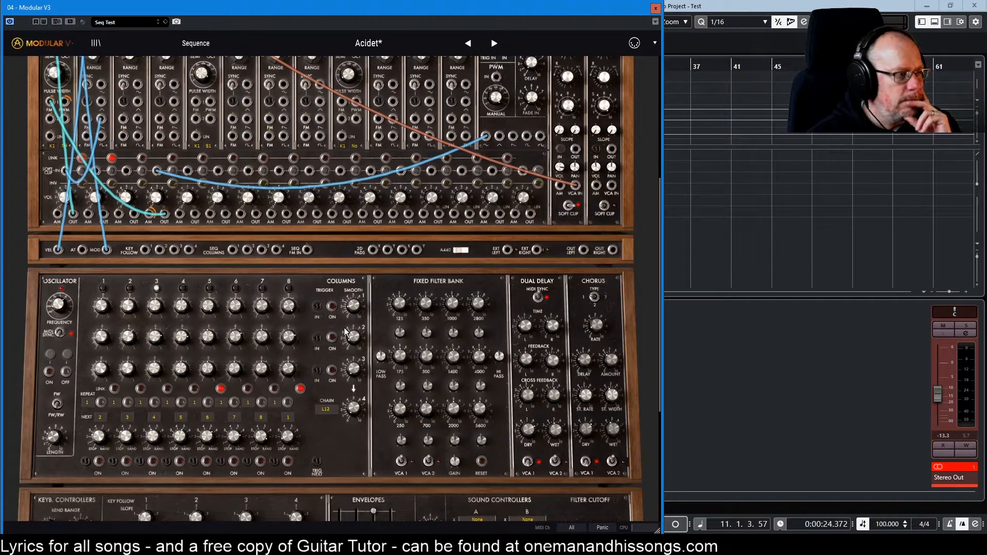
# Set the trigger source of the first VCA envelope to Keyboard Trigger On
pyautogui.scroll(-1, 308, 247)
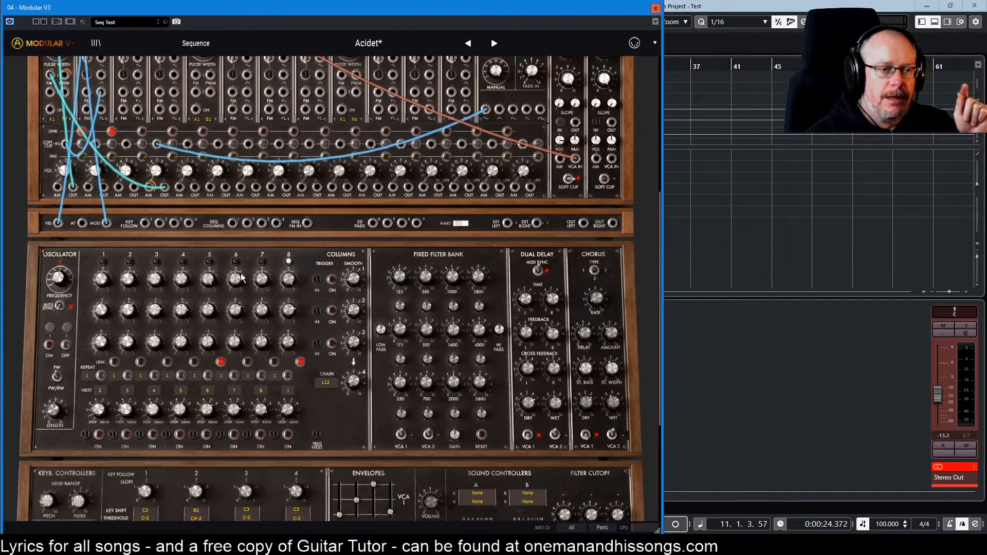
pyautogui.moveTo(128, 284)
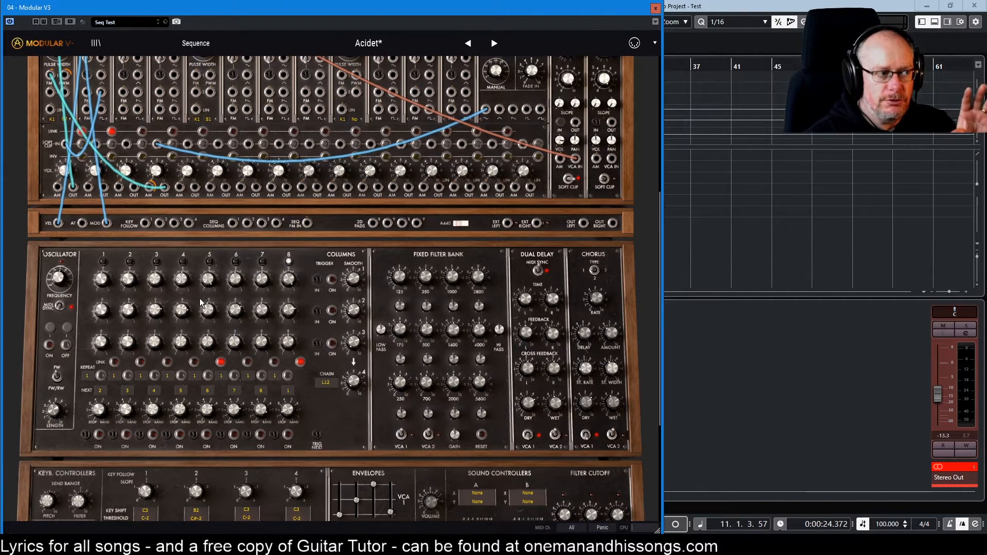
pyautogui.scroll(3, 203, 303)
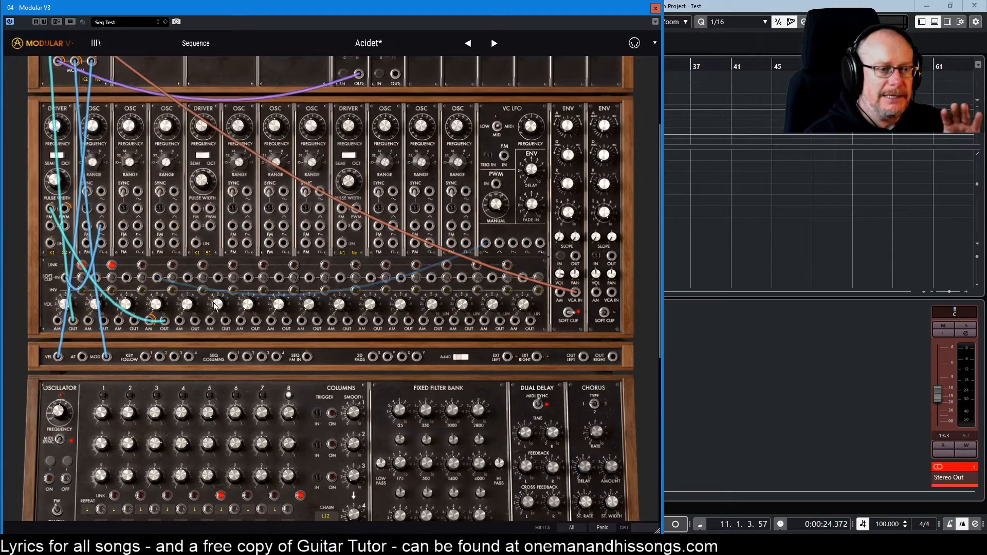
pyautogui.scroll(2, 218, 302)
pyautogui.scroll(1, 214, 304)
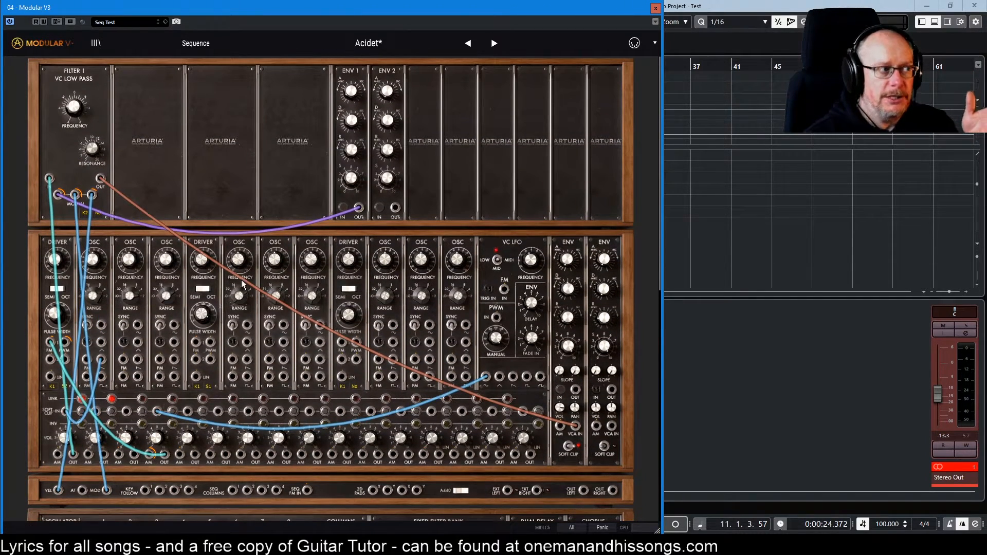
pyautogui.scroll(-1, 266, 245)
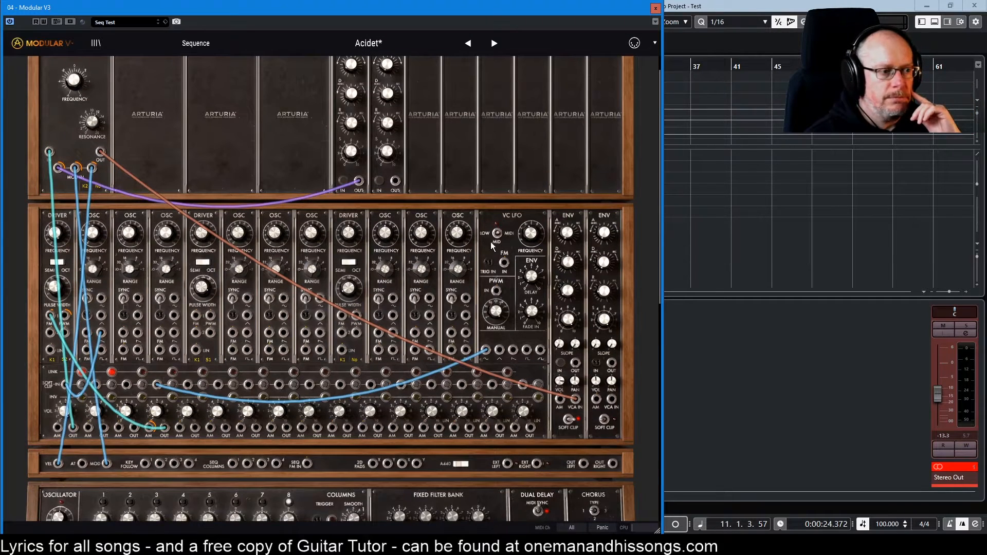
pyautogui.scroll(-3, 489, 246)
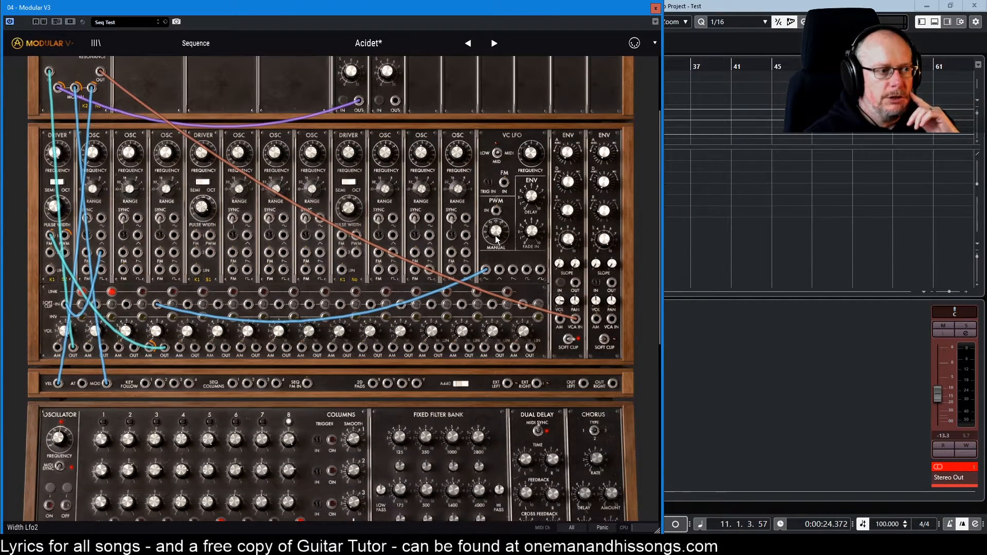
pyautogui.click(562, 284)
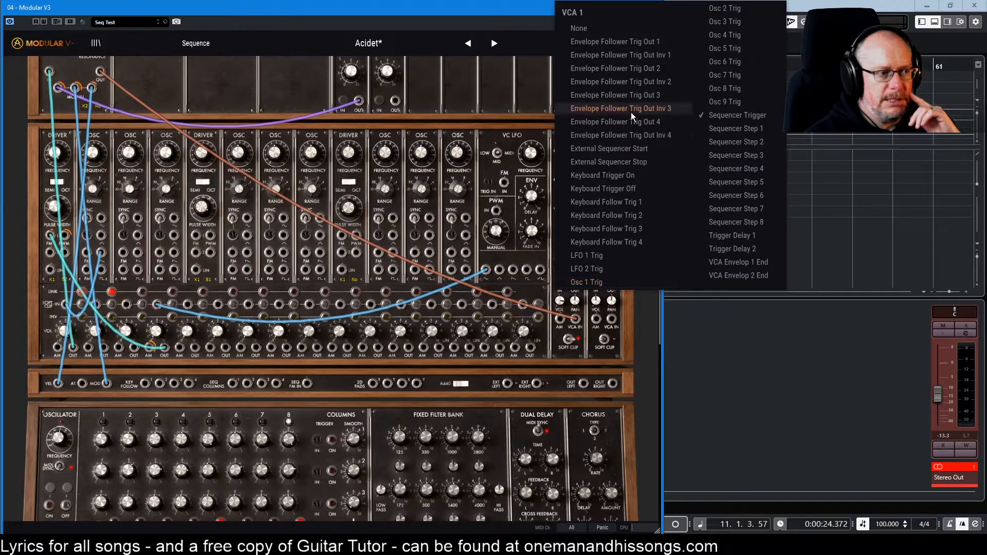
pyautogui.click(614, 174)
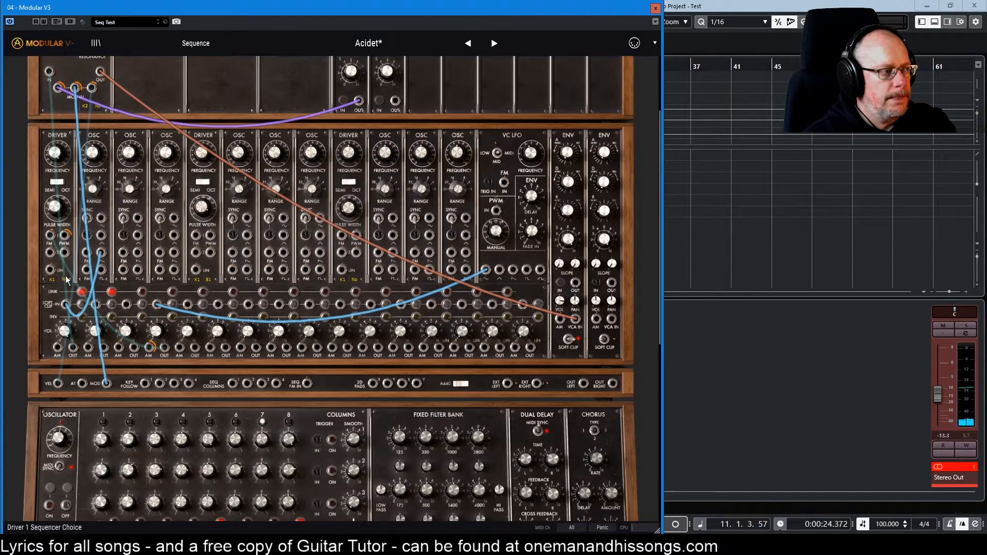
# Disconnect Env 1 from Filter 1's first modulation input after reconnecting it once, and set the filter's sequencer row choice to S2
pyautogui.scroll(3, 174, 194)
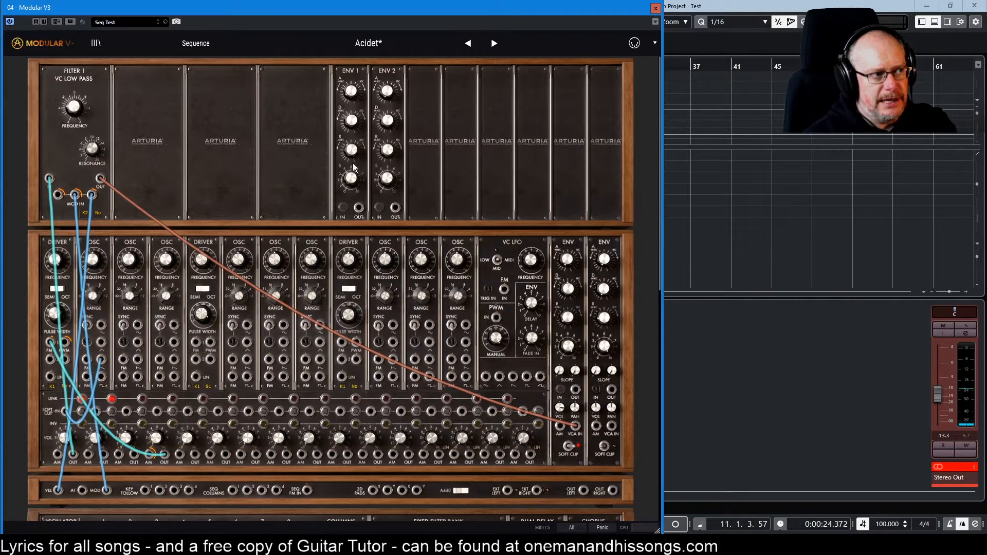
pyautogui.moveTo(358, 209); pyautogui.dragTo(58, 194)
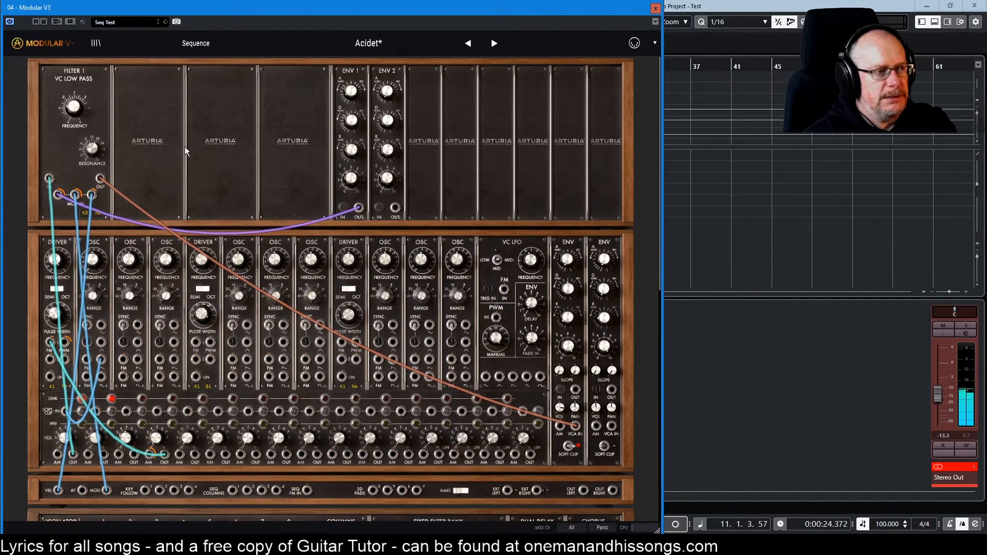
pyautogui.moveTo(57, 195); pyautogui.dragTo(171, 183)
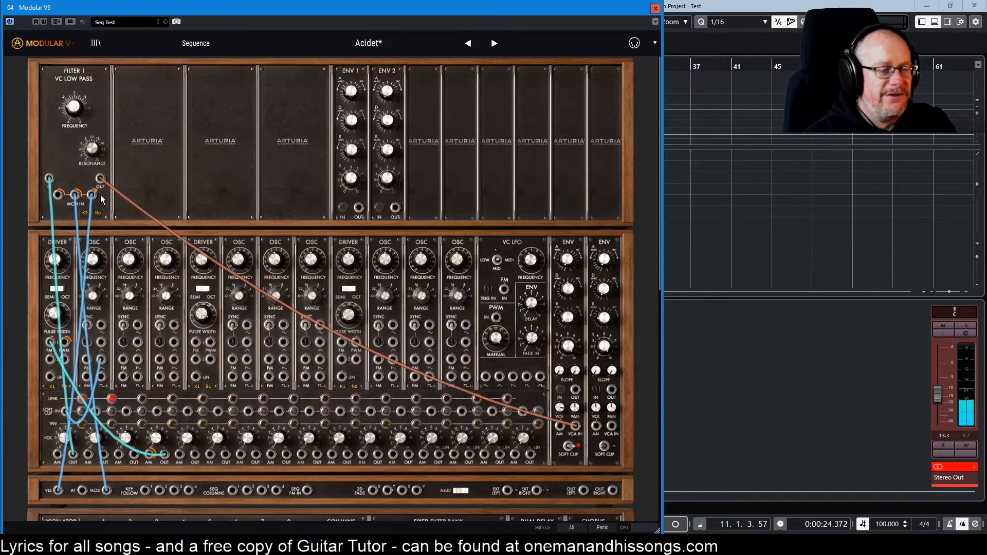
pyautogui.scroll(-1, 180, 285)
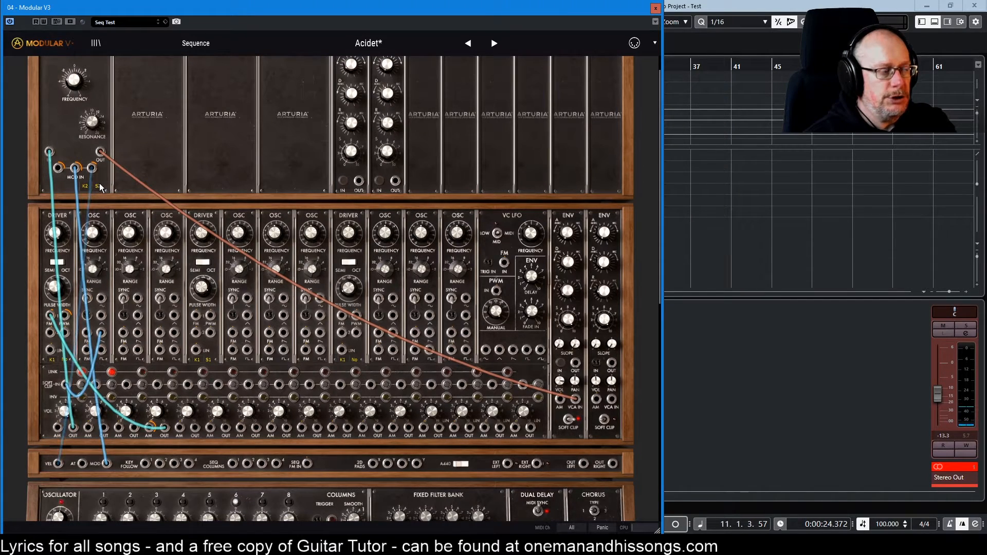
# Review the trigger source options for the sequencer's On input, leaving its Keyboard Trigger On setting in place
pyautogui.scroll(-3, 109, 200)
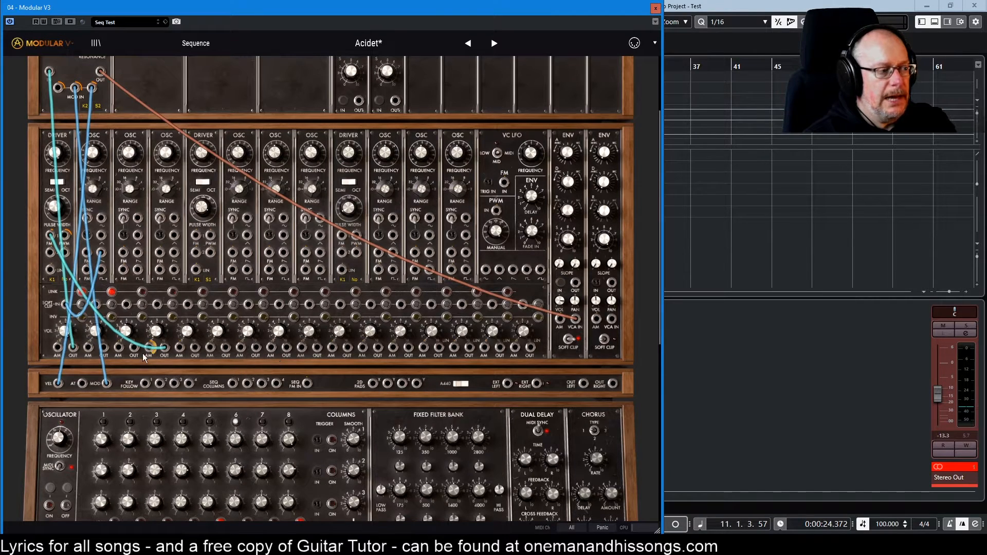
pyautogui.scroll(-1, 153, 346)
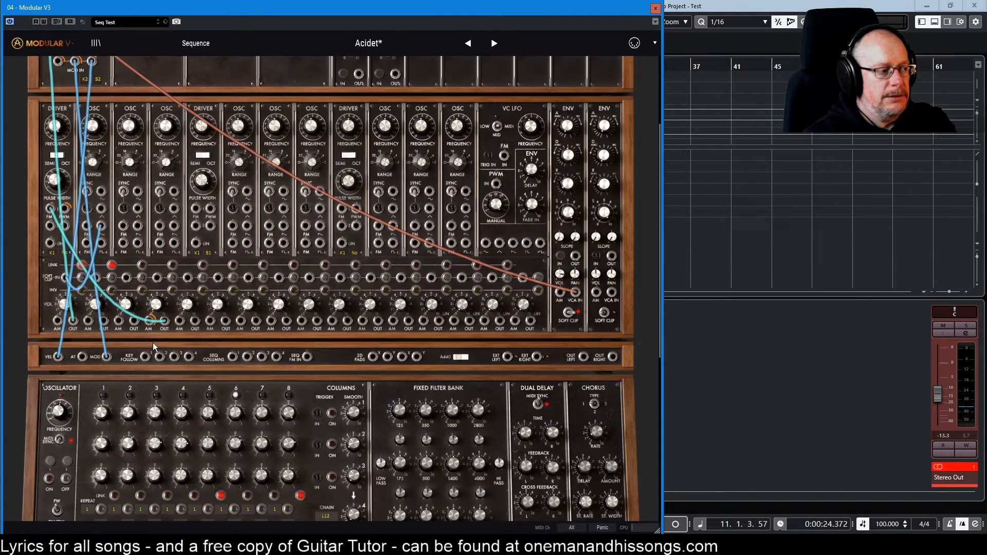
pyautogui.click(51, 458)
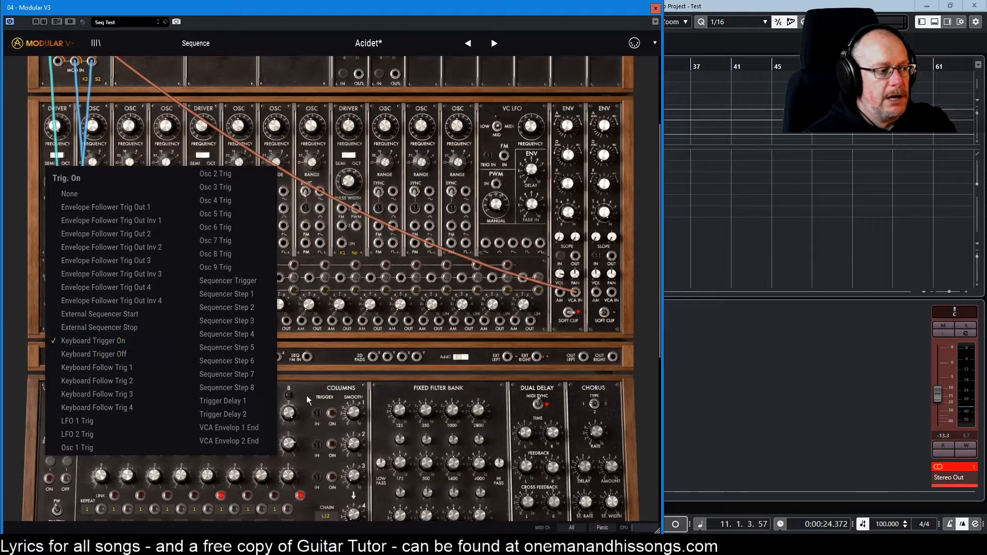
pyautogui.click(334, 373)
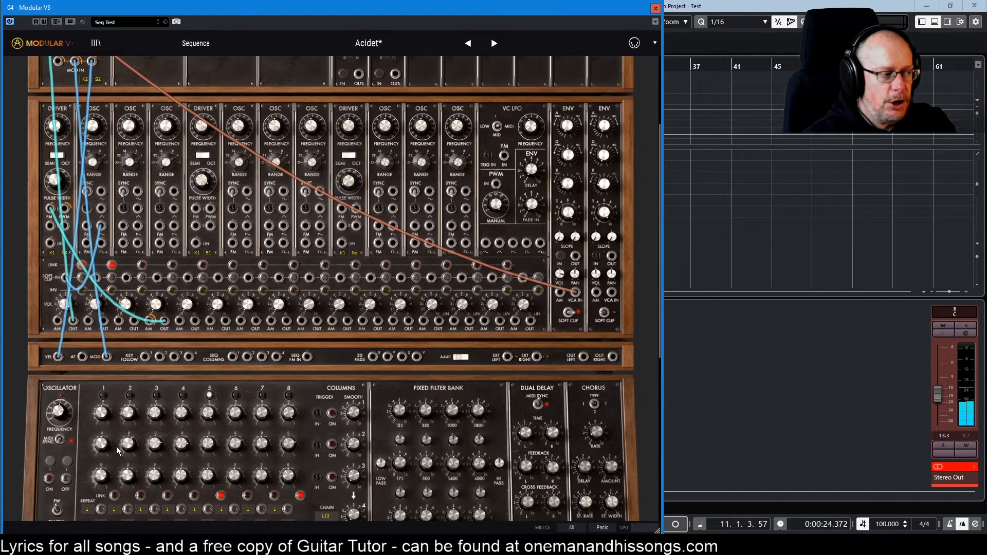
# Set Filter 1's sequencer row choice to S1 and compare the filter modulation with the sequencer's step rows
pyautogui.scroll(3, 226, 205)
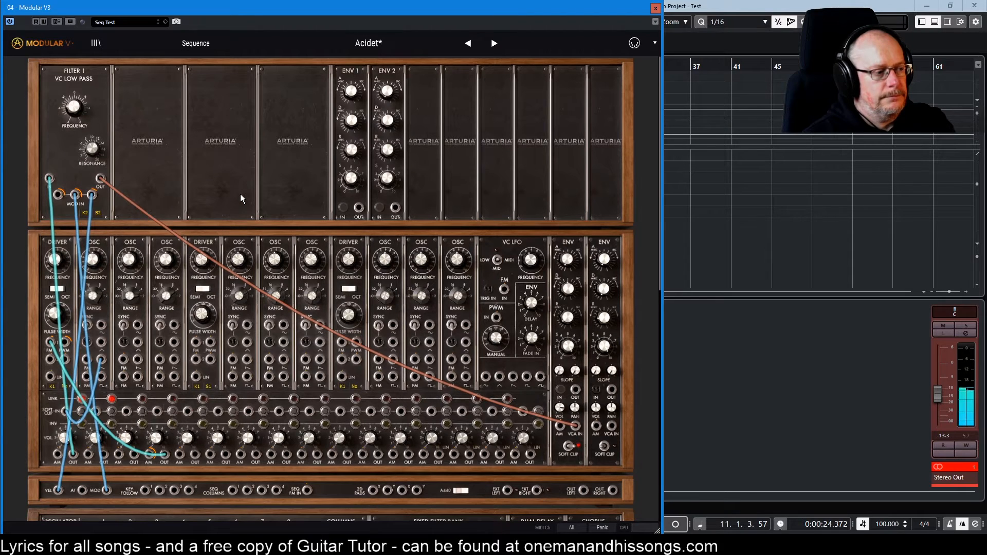
pyautogui.scroll(-5, 235, 199)
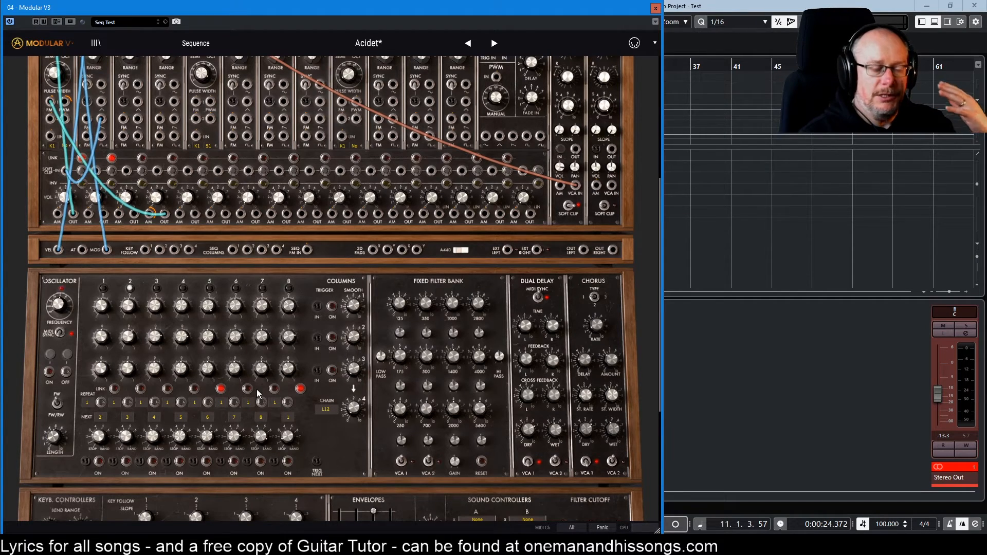
pyautogui.scroll(3, 256, 393)
pyautogui.scroll(3, 256, 393)
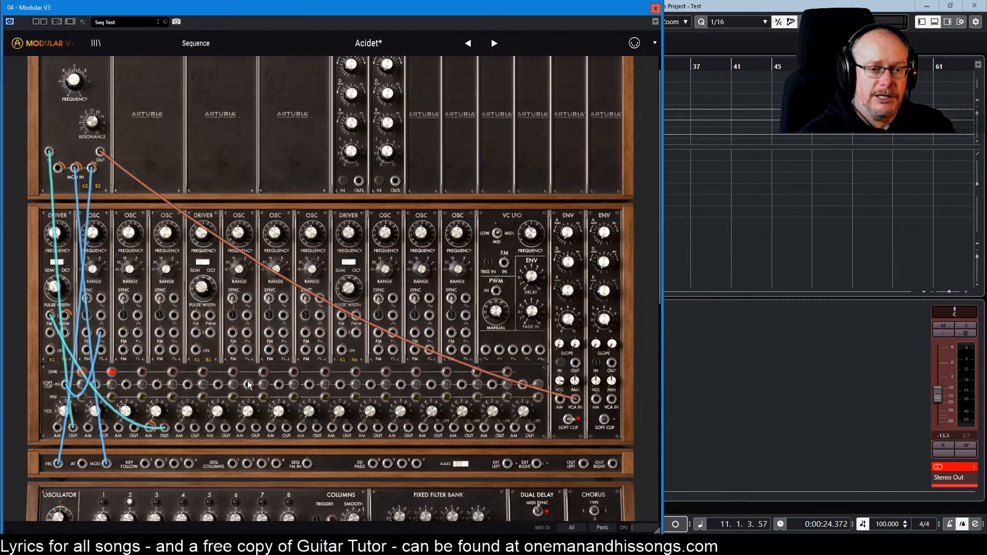
pyautogui.scroll(1, 249, 386)
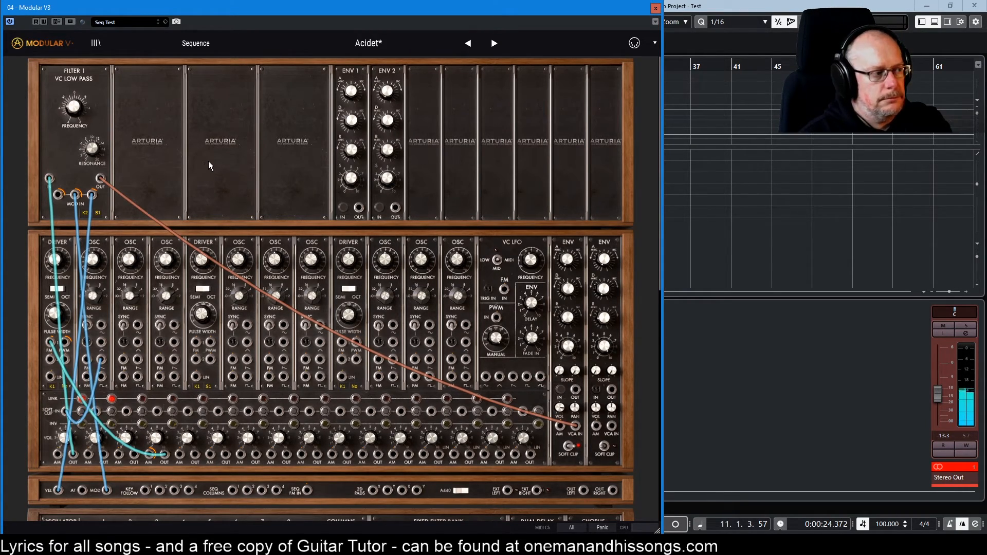
pyautogui.scroll(-5, 277, 175)
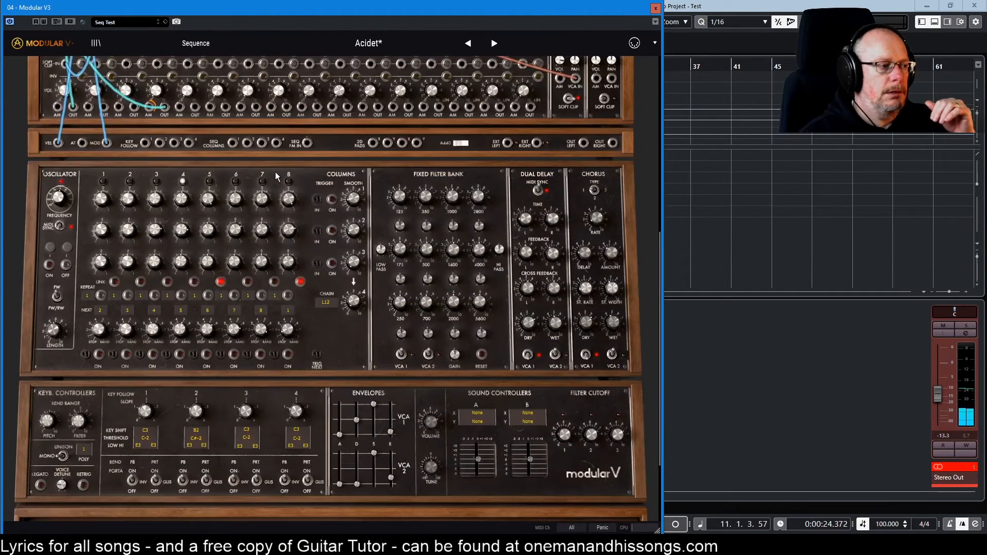
pyautogui.scroll(1, 293, 182)
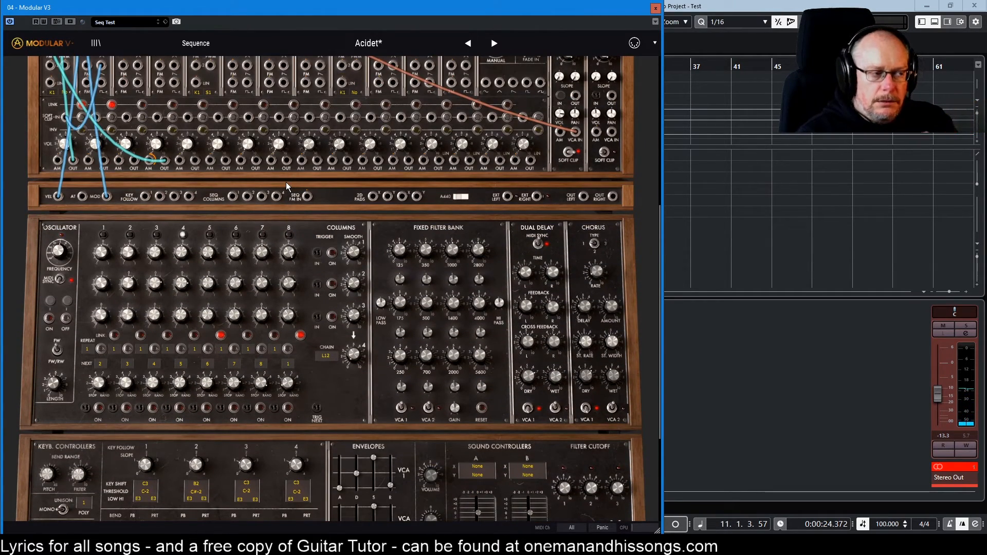